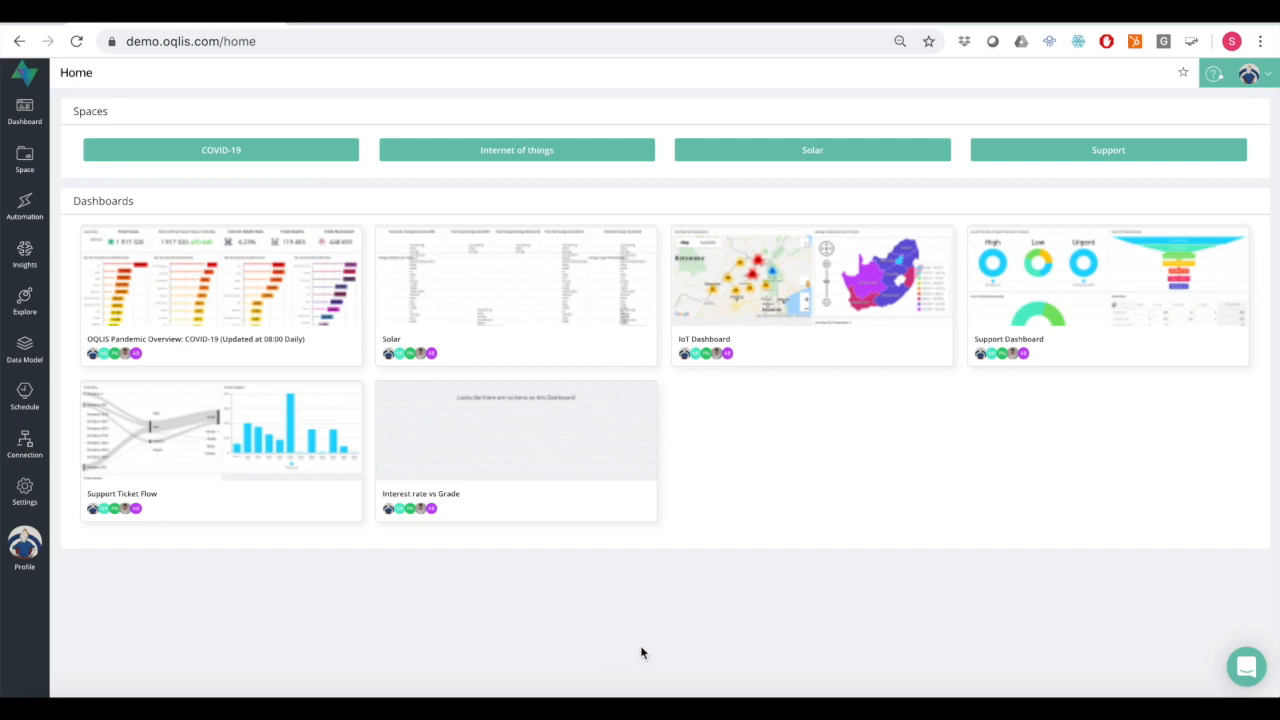
# Start a new space under Home named "Sales" with the description "Monthly Sale report".
pyautogui.moveTo(31, 145)
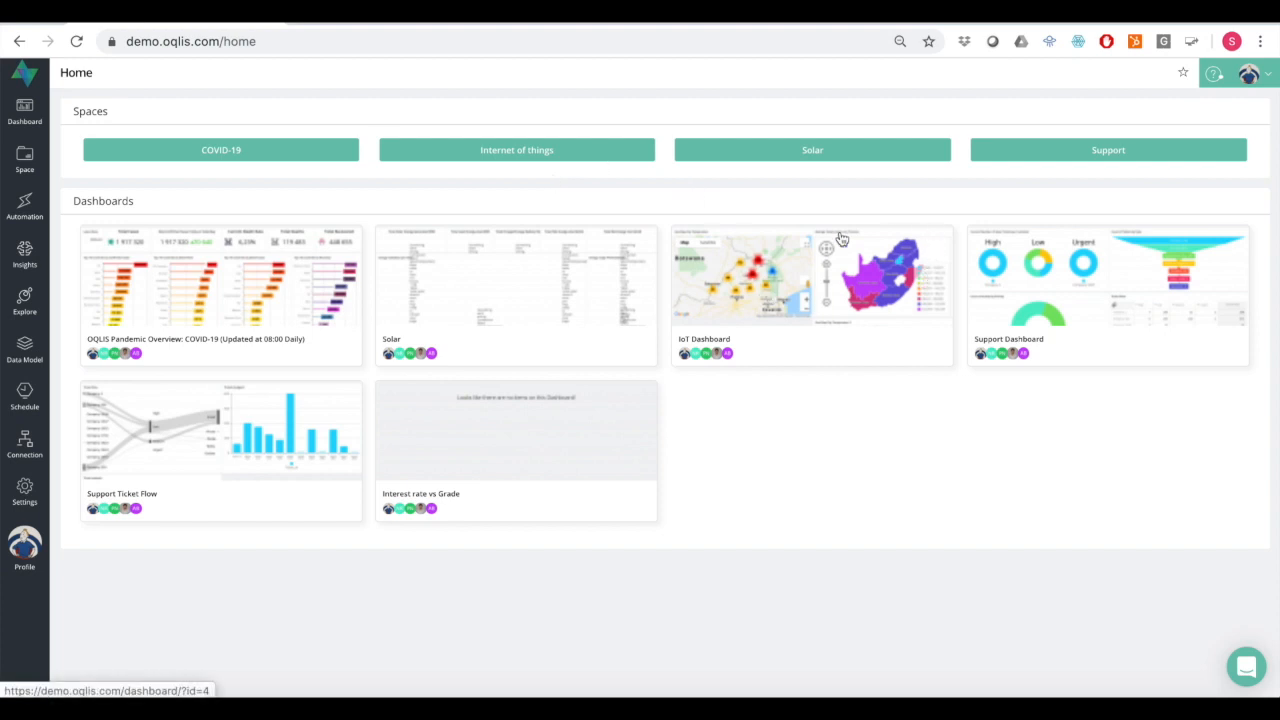
pyautogui.click(24, 165)
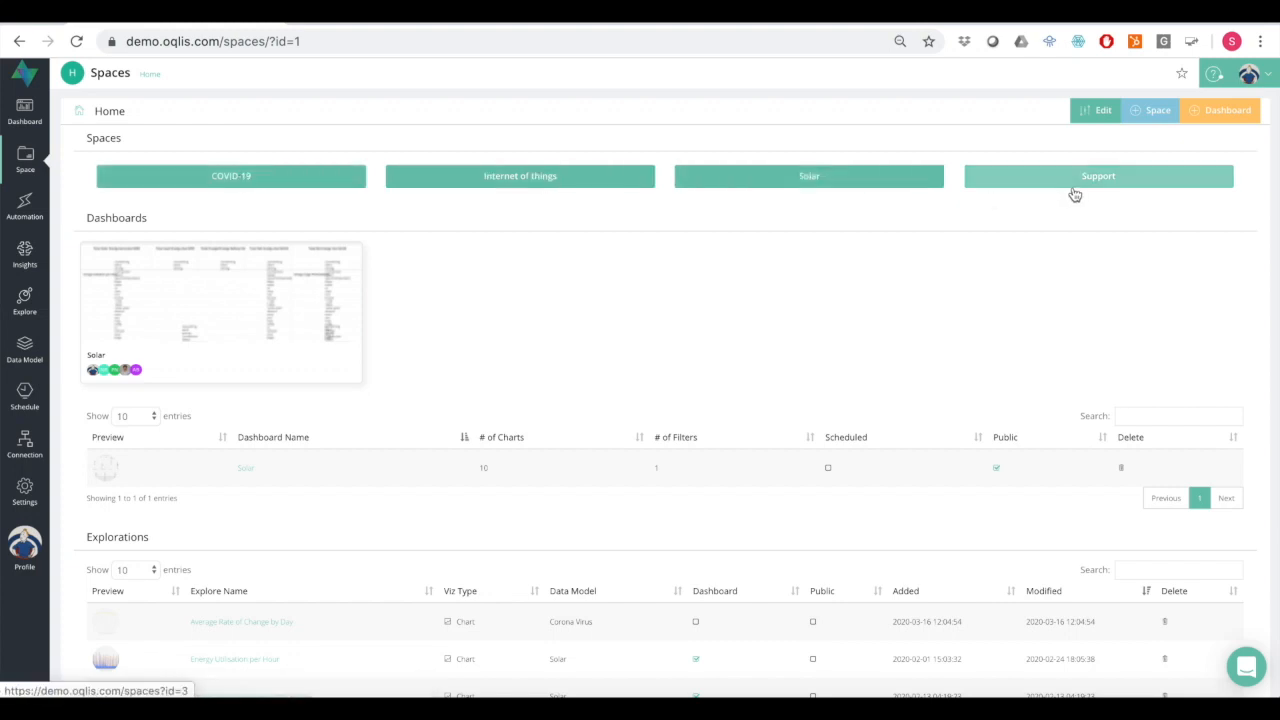
pyautogui.click(1148, 112)
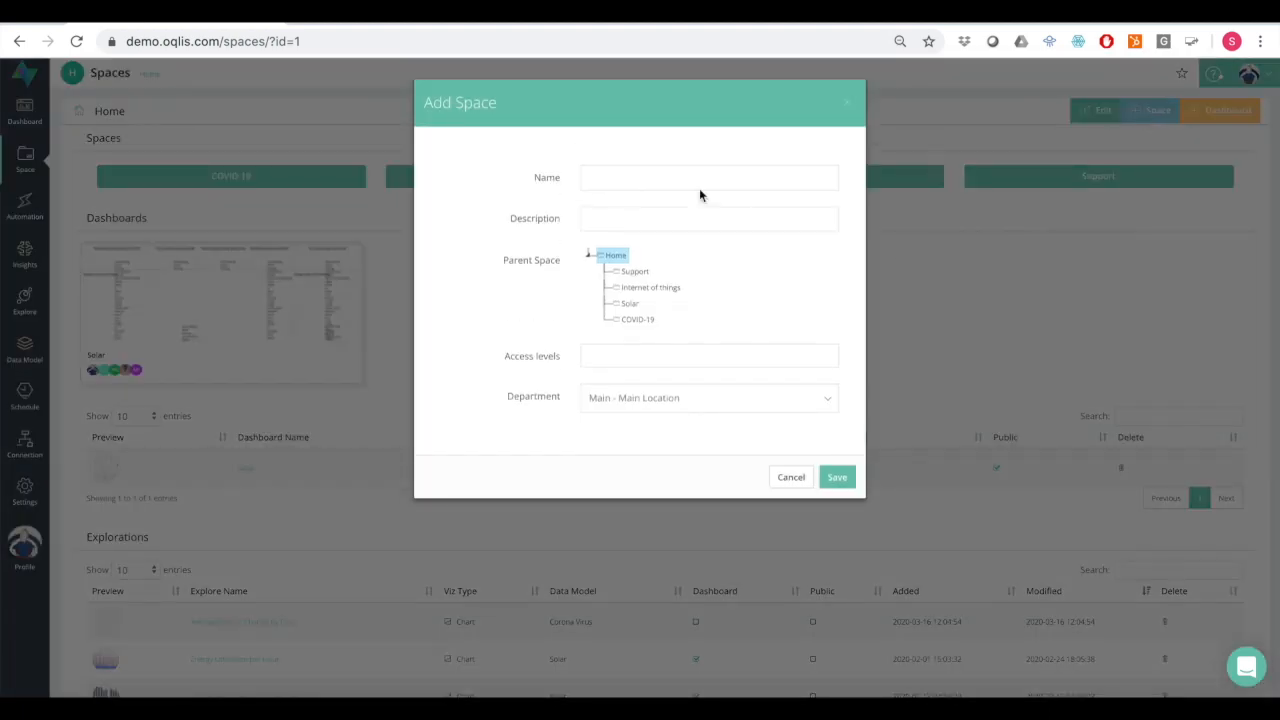
pyautogui.click(625, 178)
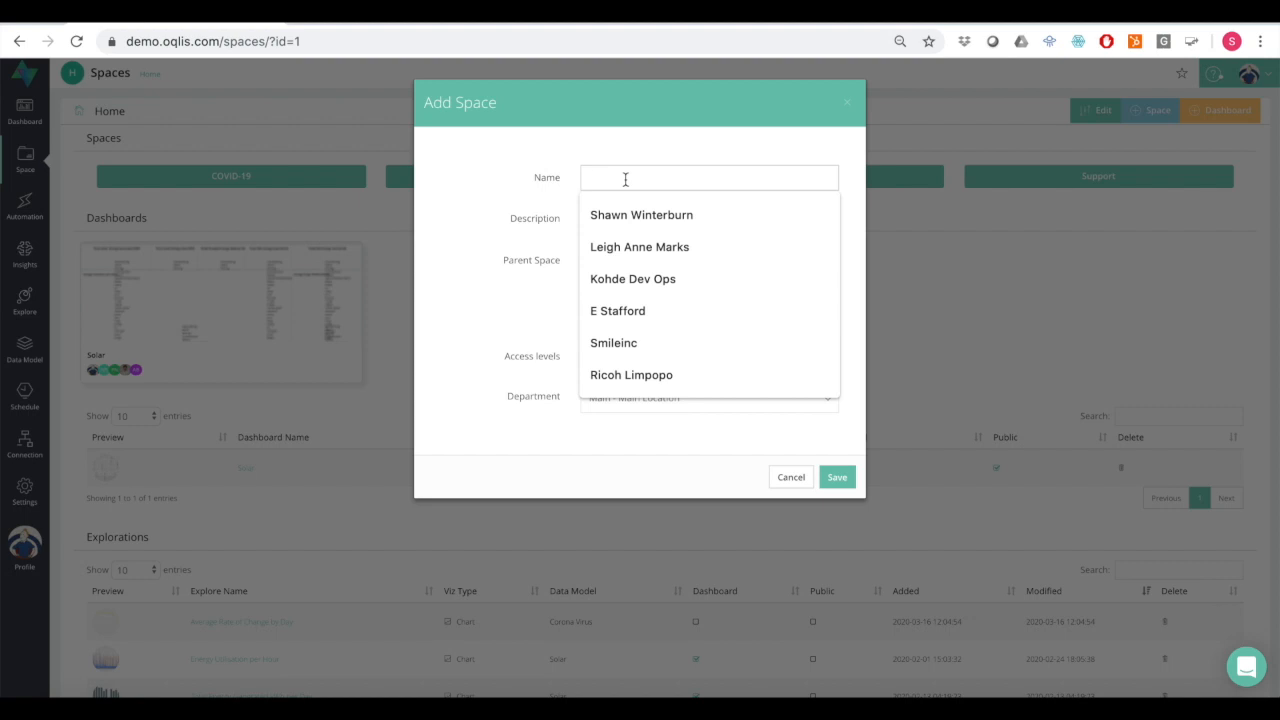
pyautogui.write('Sales')
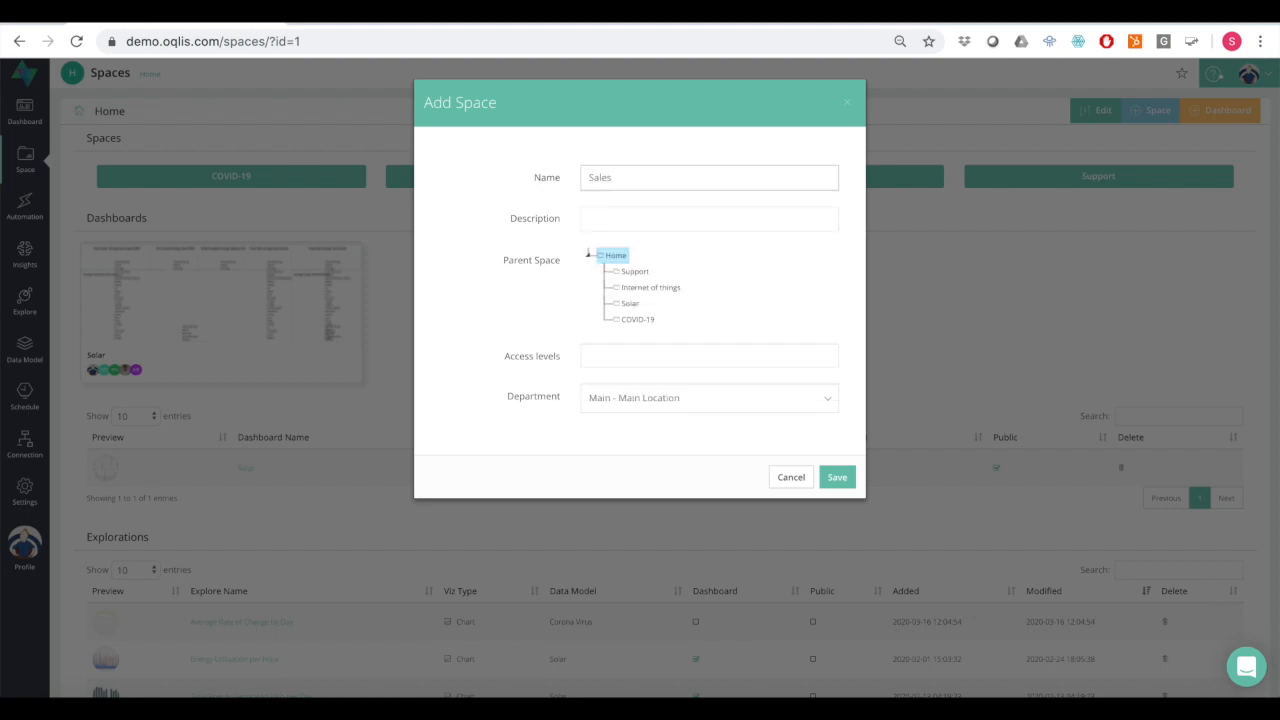
pyautogui.write('Monthly Sale')
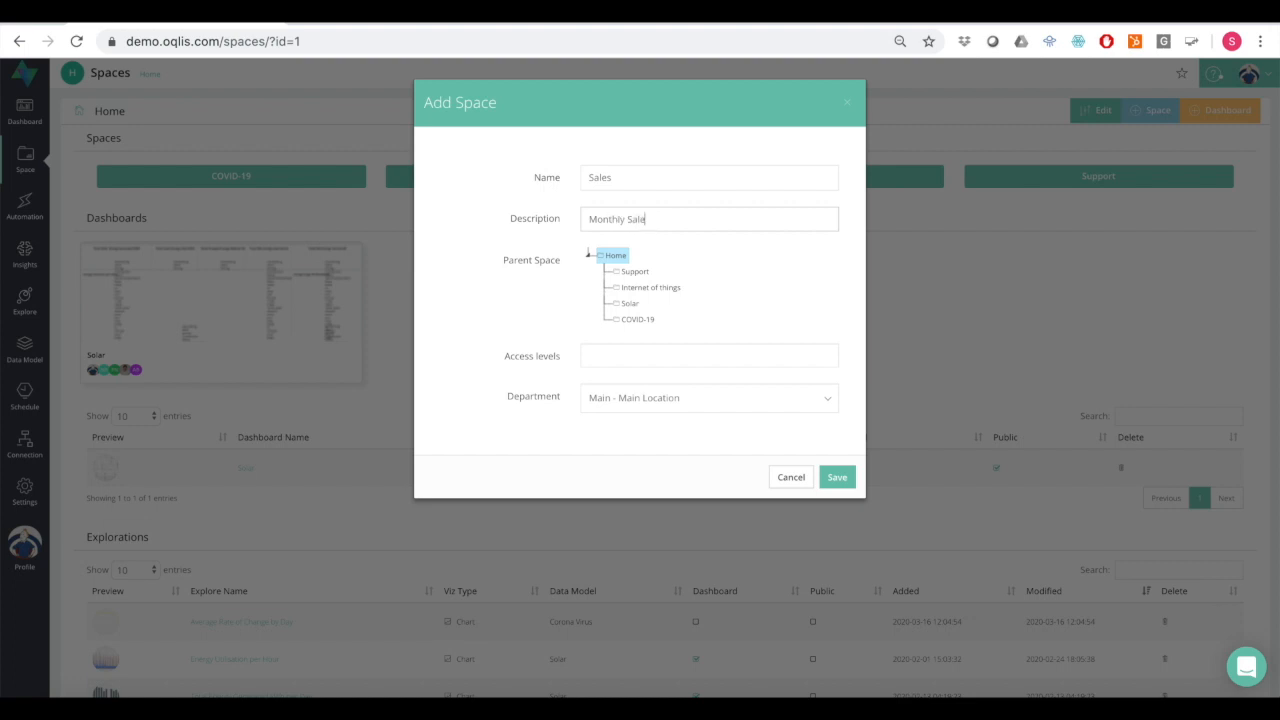
pyautogui.write(' report')
# Assign the Admin and Sales access levels to the new Sales space and save it.
pyautogui.click(607, 358)
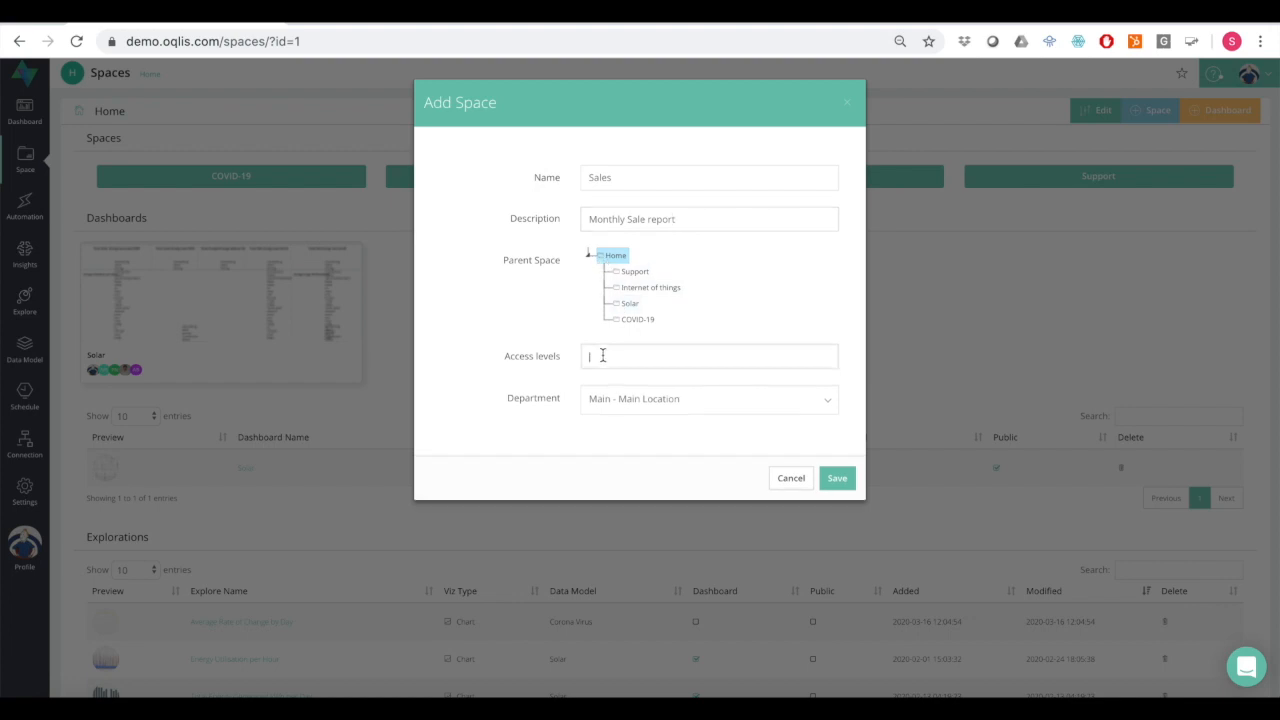
pyautogui.click(612, 380)
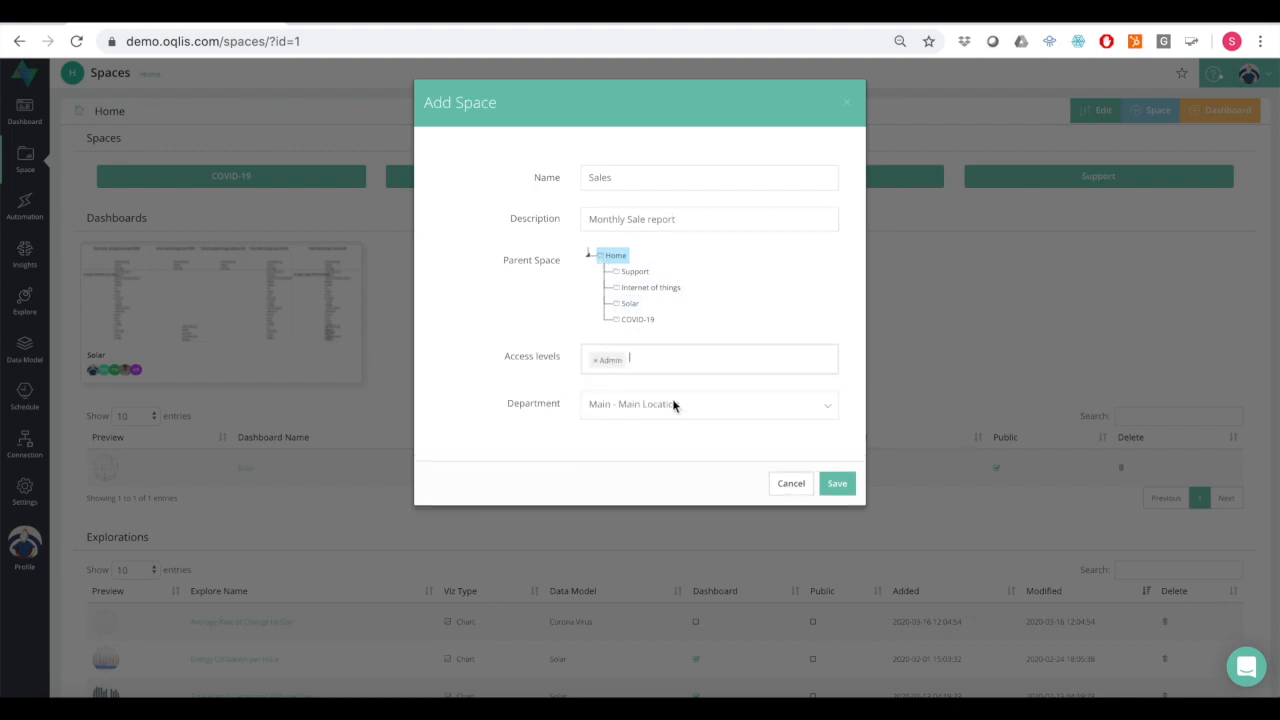
pyautogui.click(654, 361)
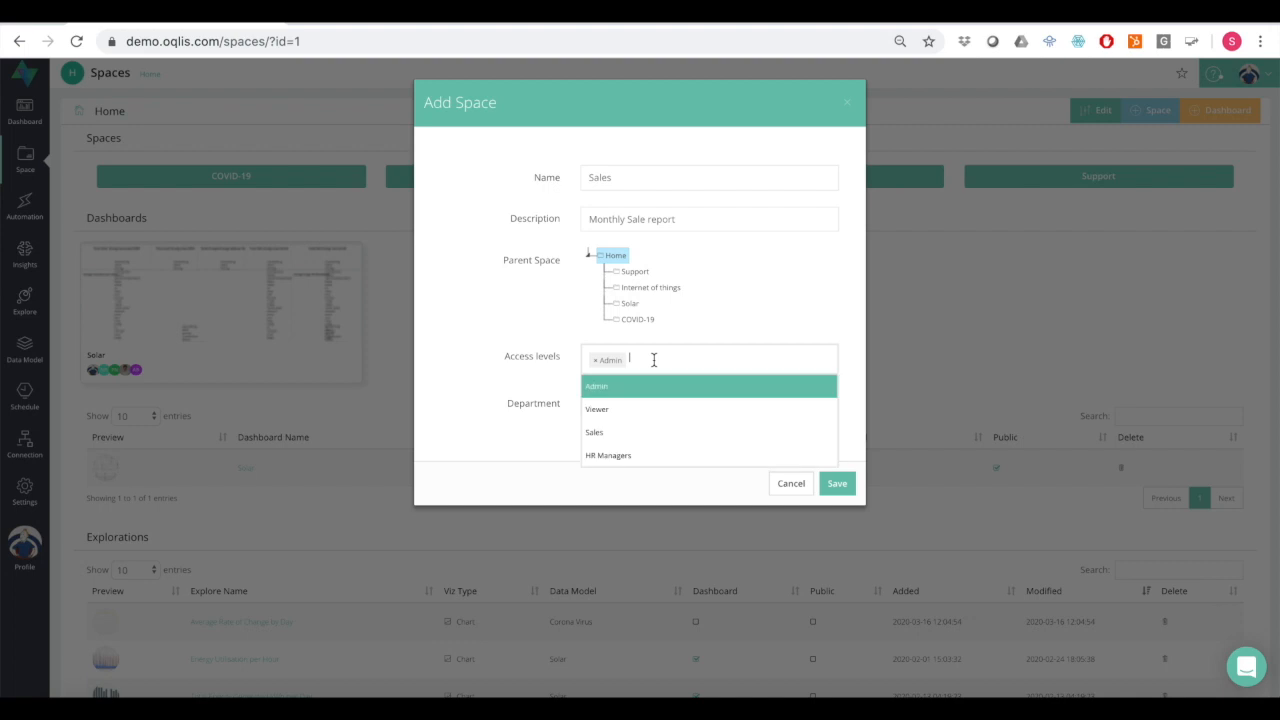
pyautogui.click(641, 431)
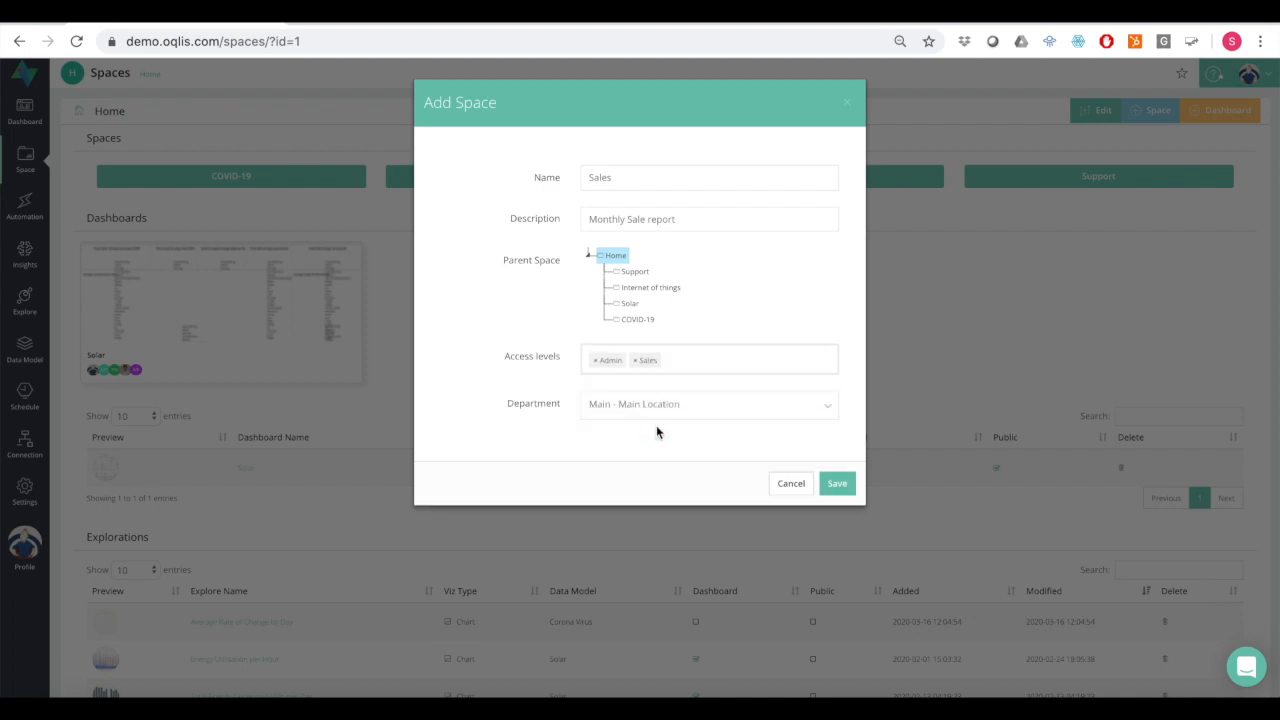
pyautogui.click(837, 484)
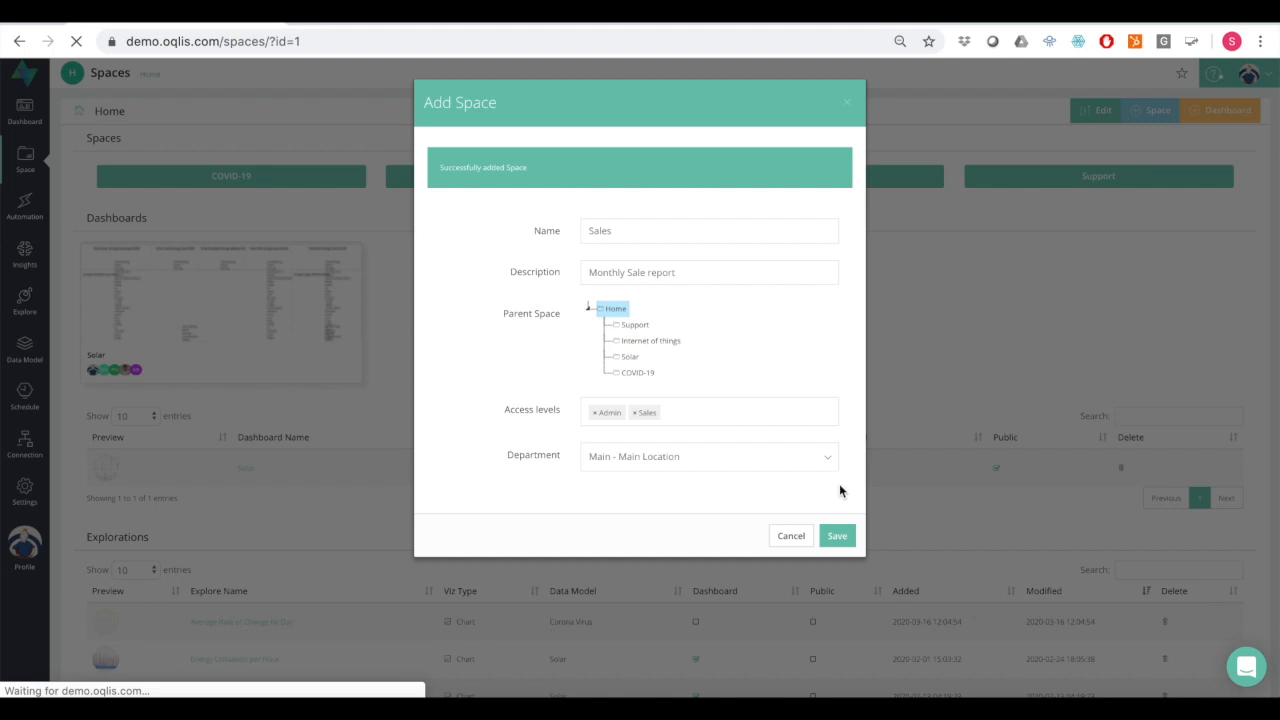
pyautogui.click(845, 542)
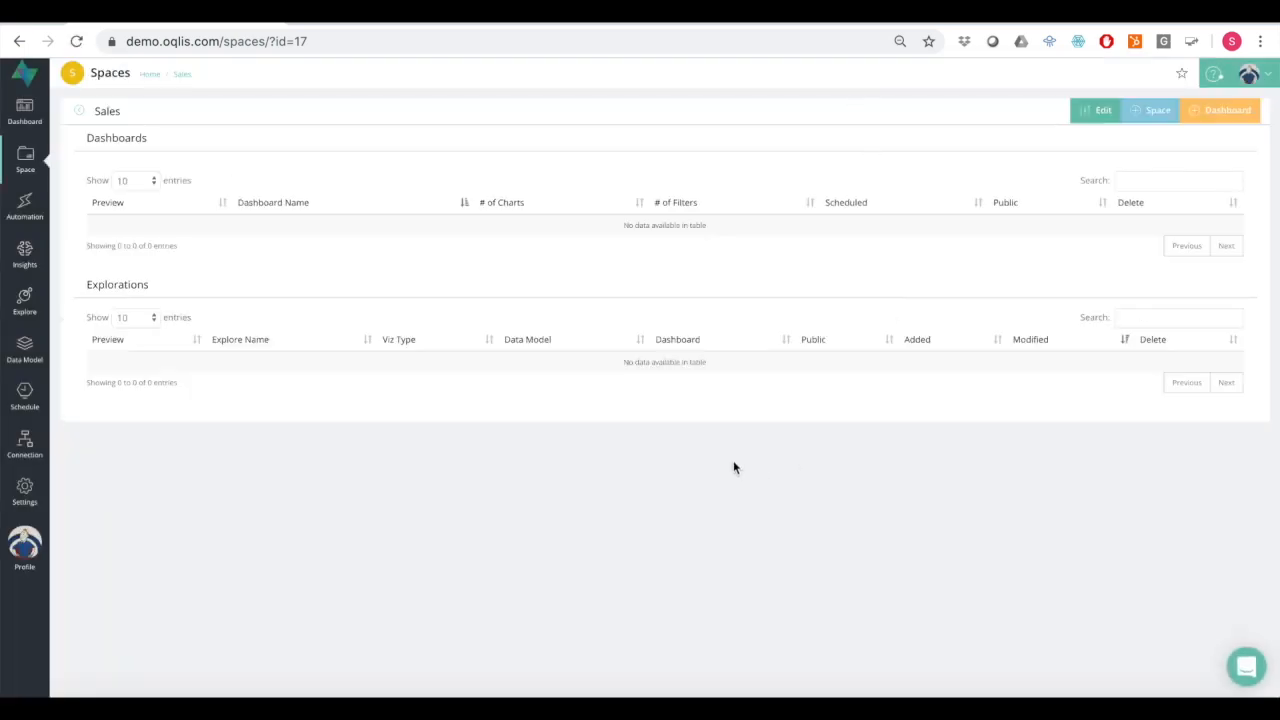
# Return to the Home space and open the Sales space from there.
pyautogui.click(24, 160)
pyautogui.click(22, 162)
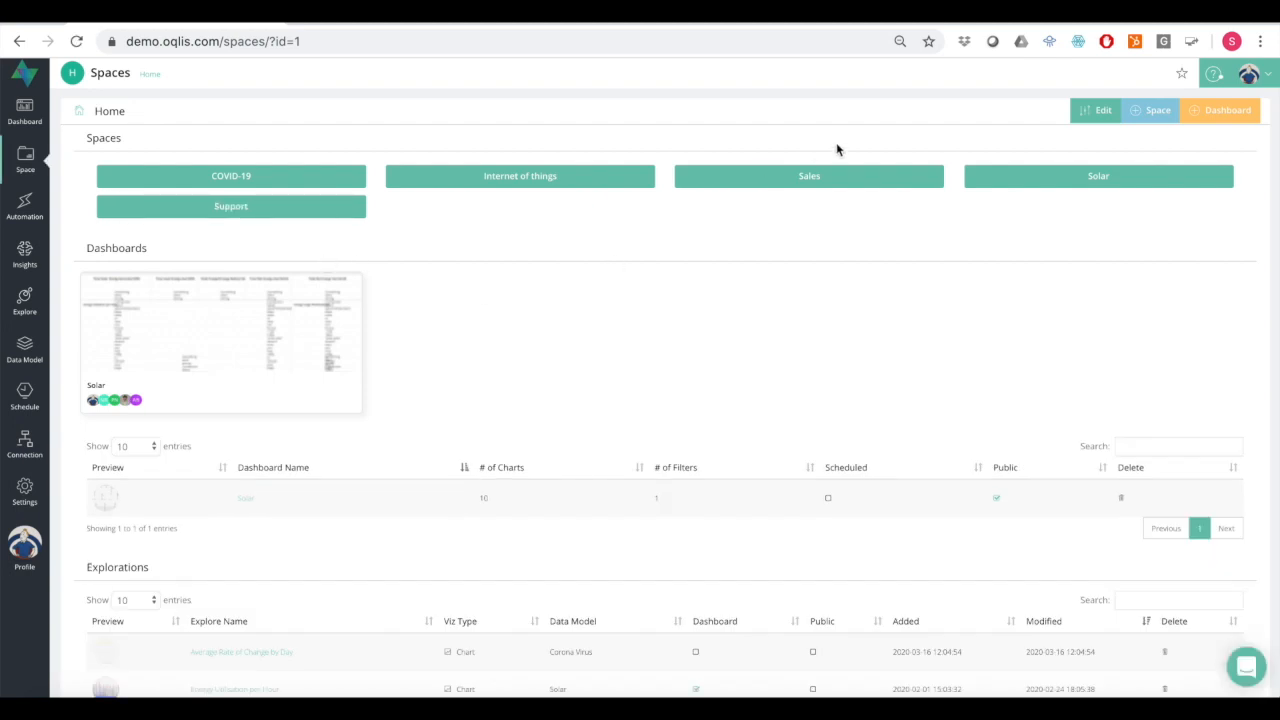
pyautogui.click(816, 189)
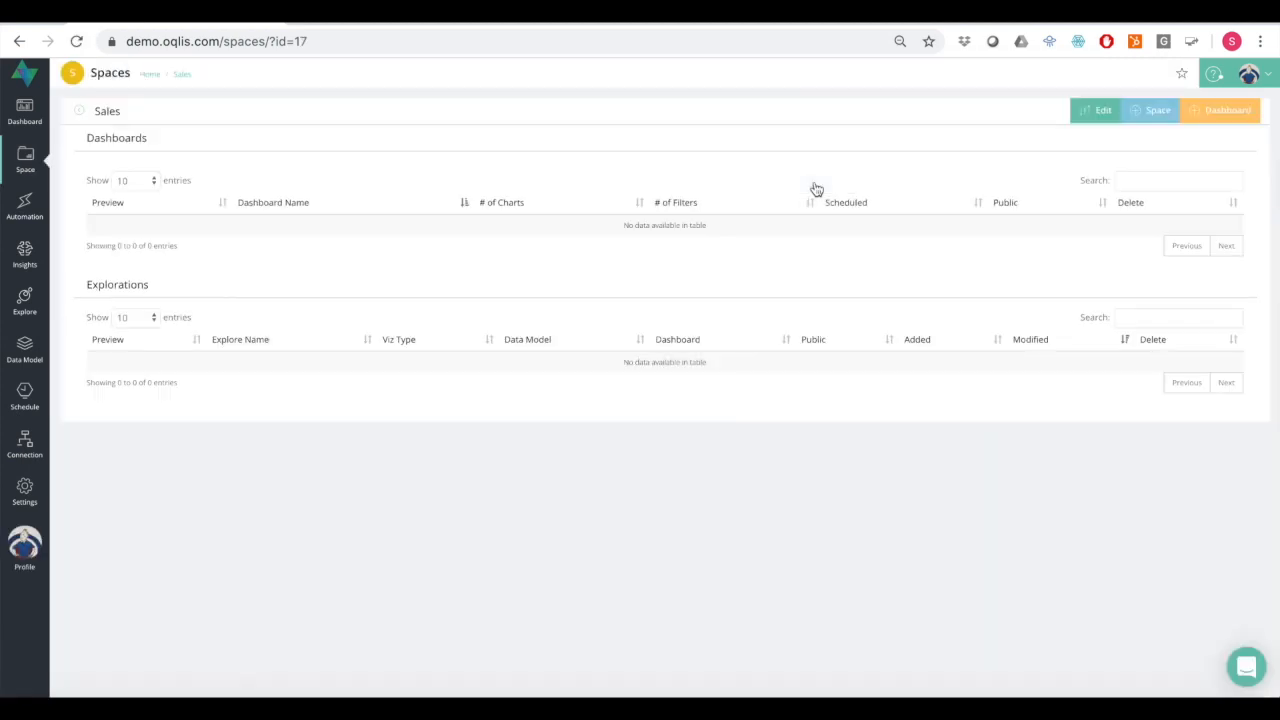
# Start a new space inside Sales and name it "Eastern Sales teal", correcting the spelling of "Eastern".
pyautogui.click(1158, 110)
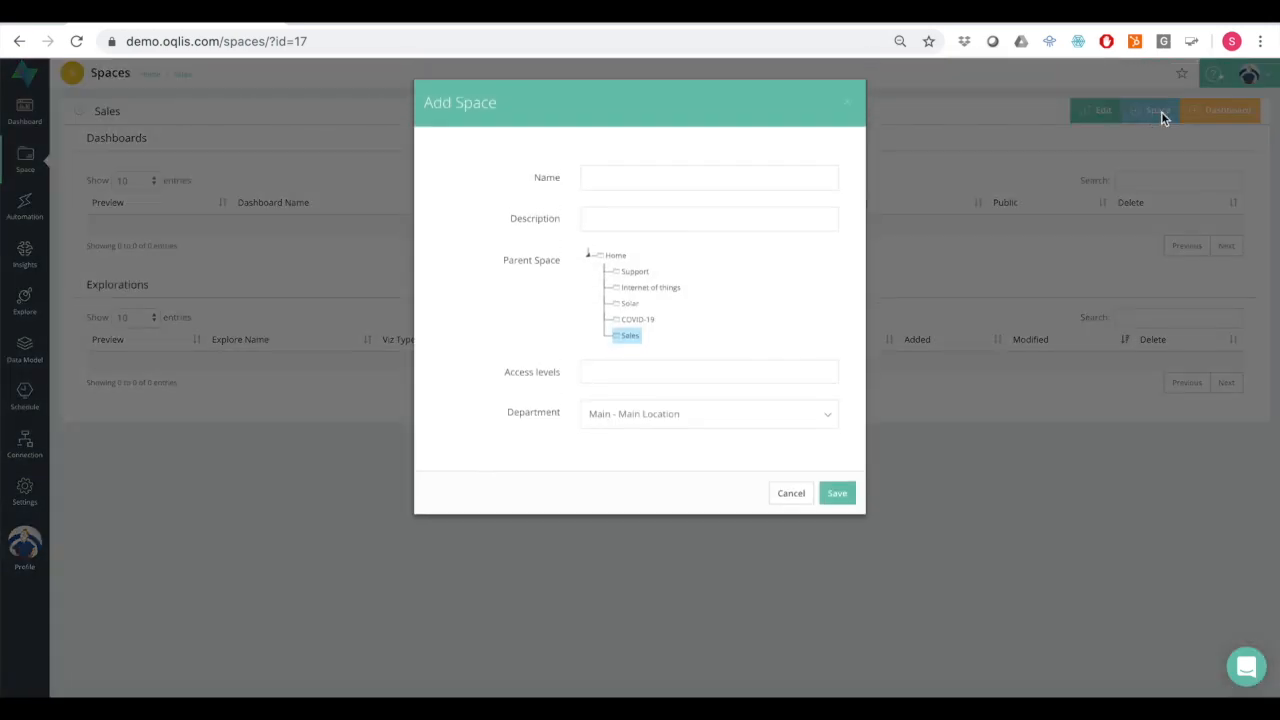
pyautogui.click(599, 176)
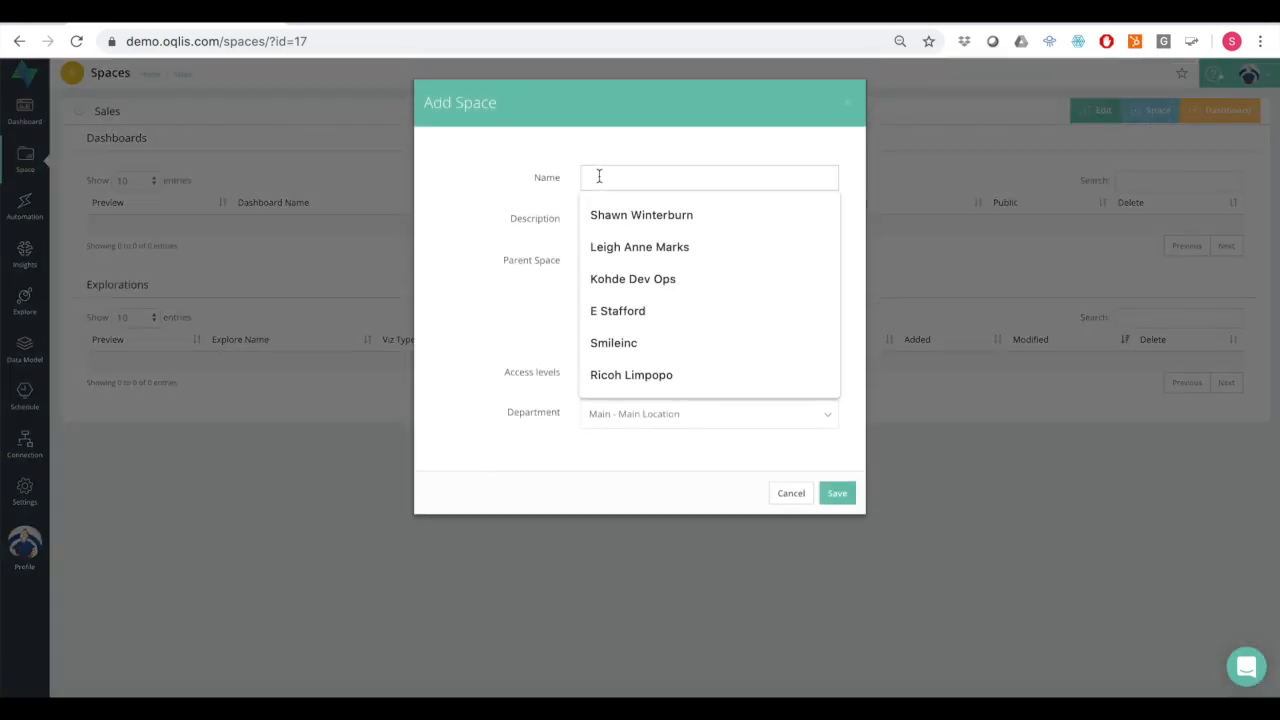
pyautogui.write('Estern')
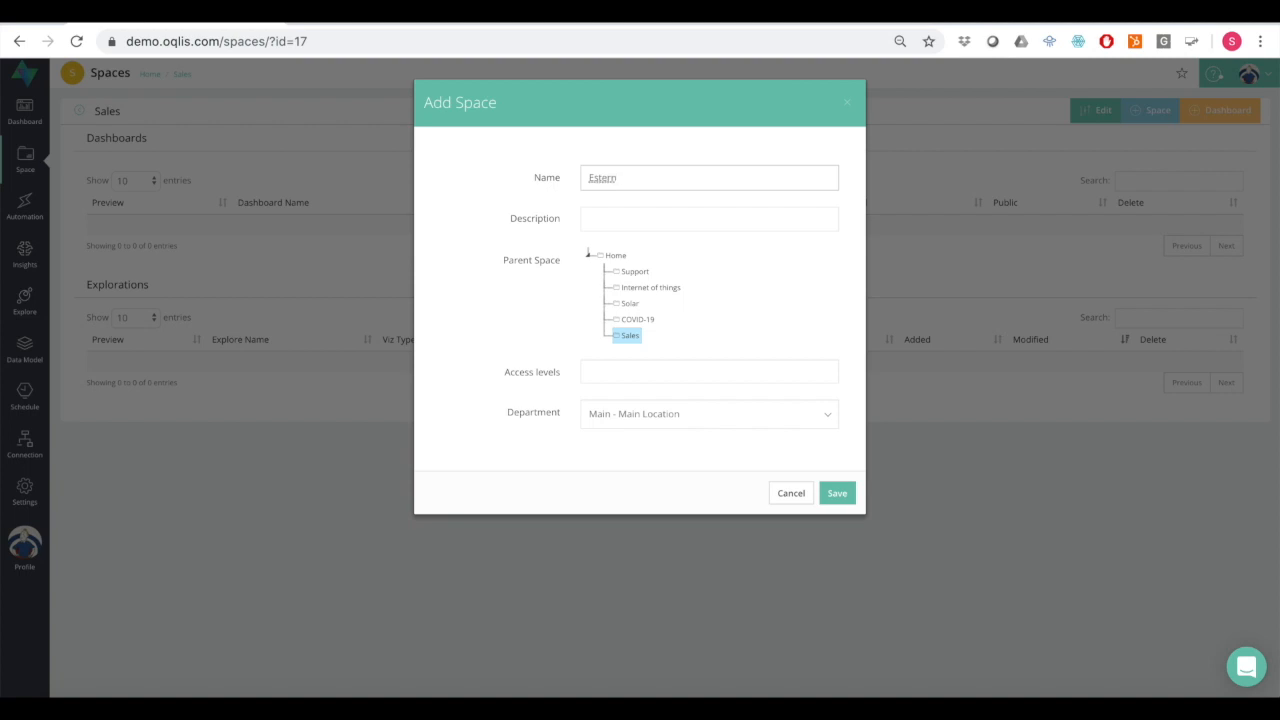
pyautogui.press('BackSpace')
pyautogui.press('BackSpace')
pyautogui.write('n Sales teal')
pyautogui.doubleClick(601, 178)
pyautogui.rightClick(602, 178)
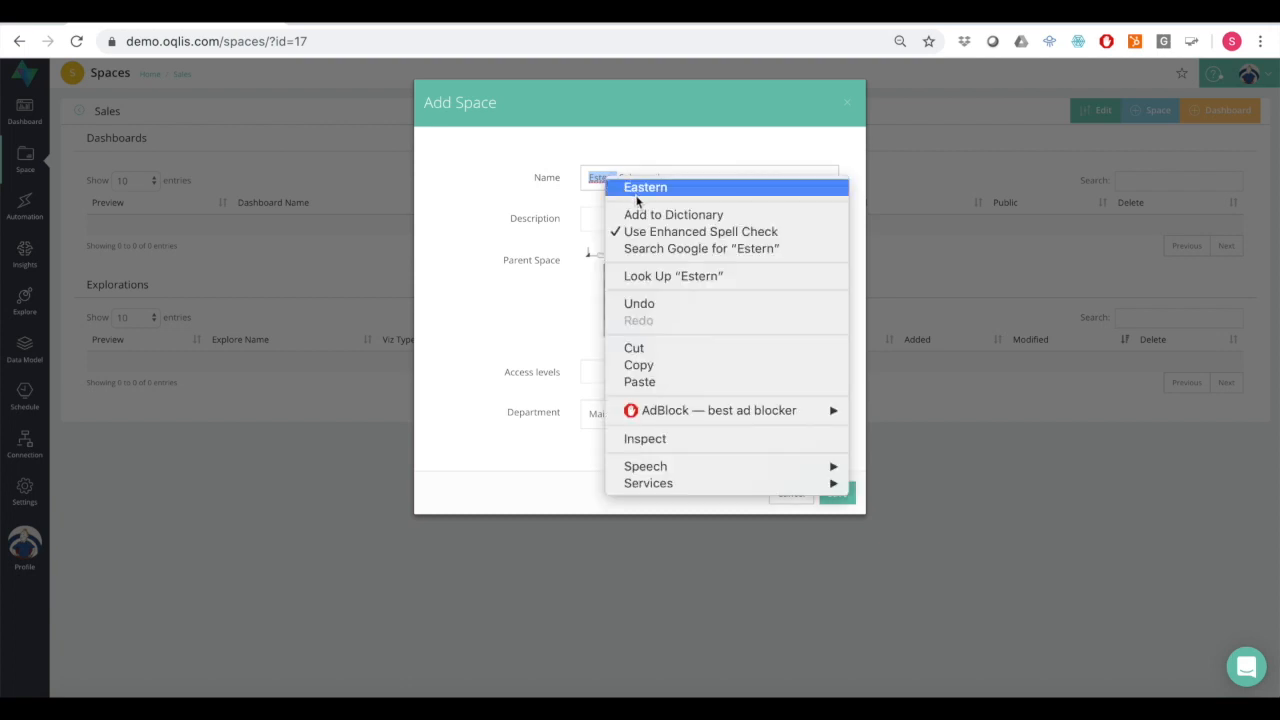
pyautogui.click(640, 188)
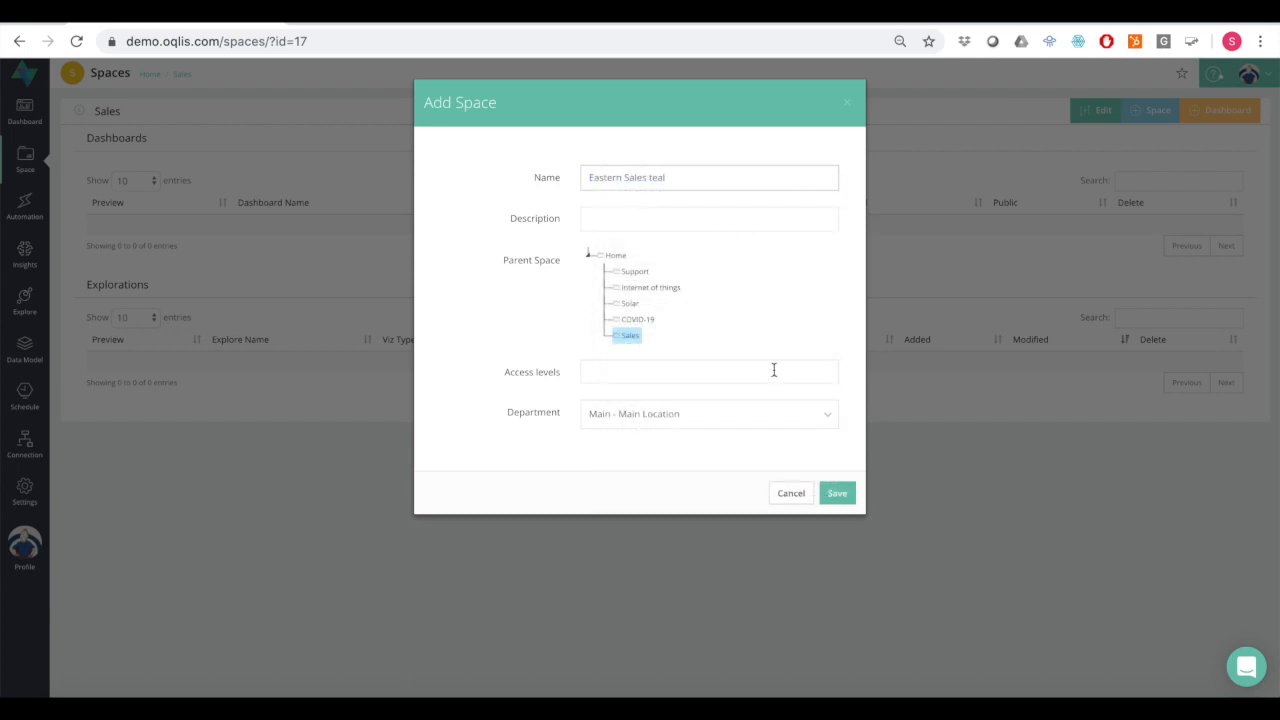
# Assign the Sales and Admin access levels to the Eastern Sales teal space, save it and close the form.
pyautogui.click(846, 497)
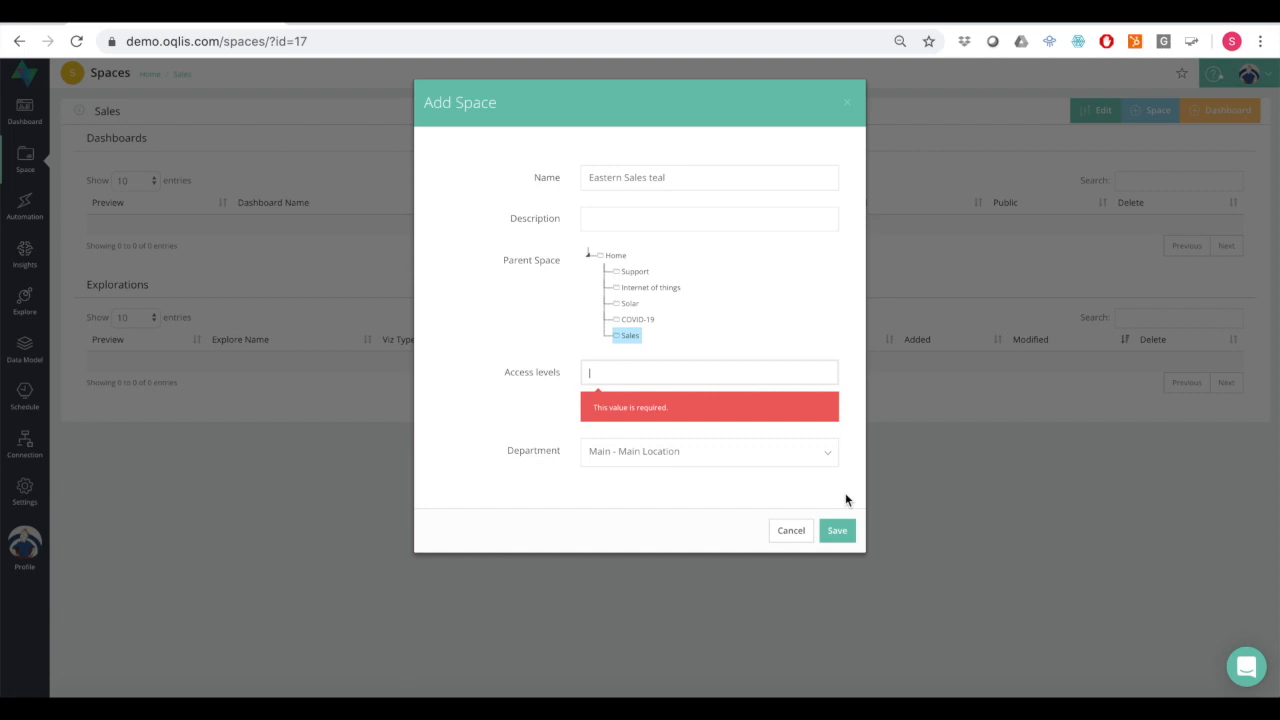
pyautogui.click(614, 371)
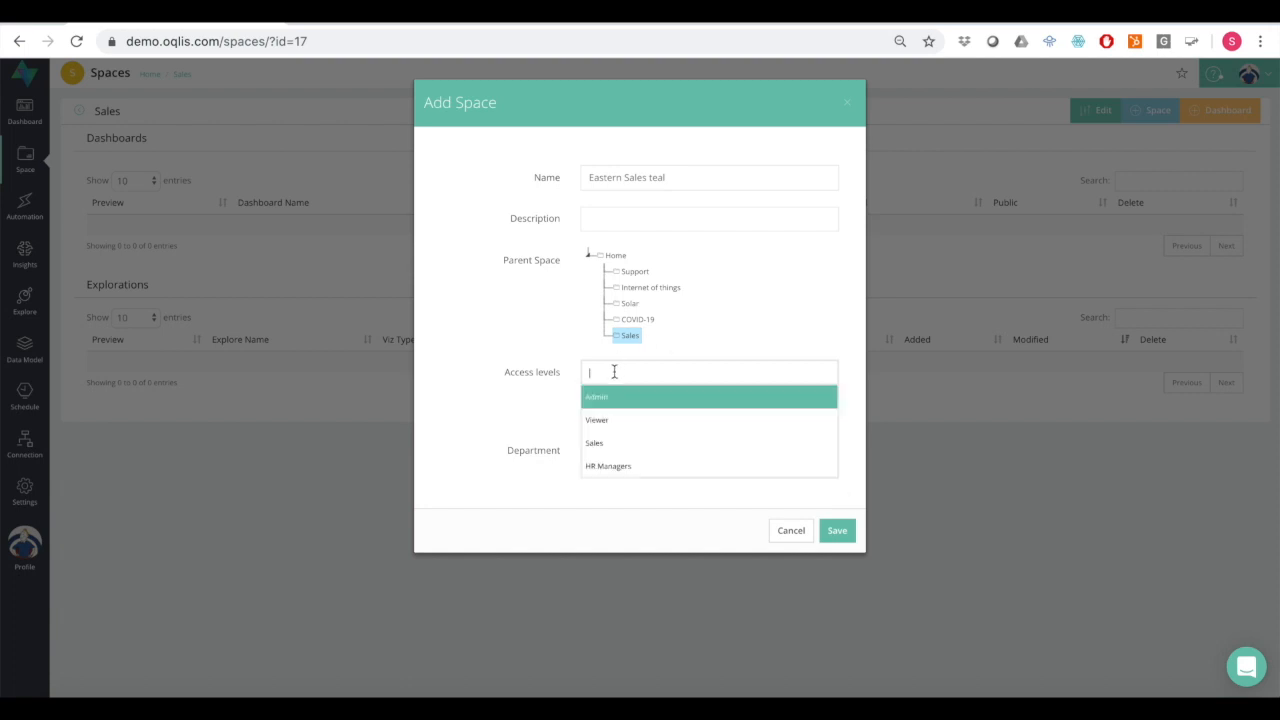
pyautogui.click(608, 443)
pyautogui.write('admi')
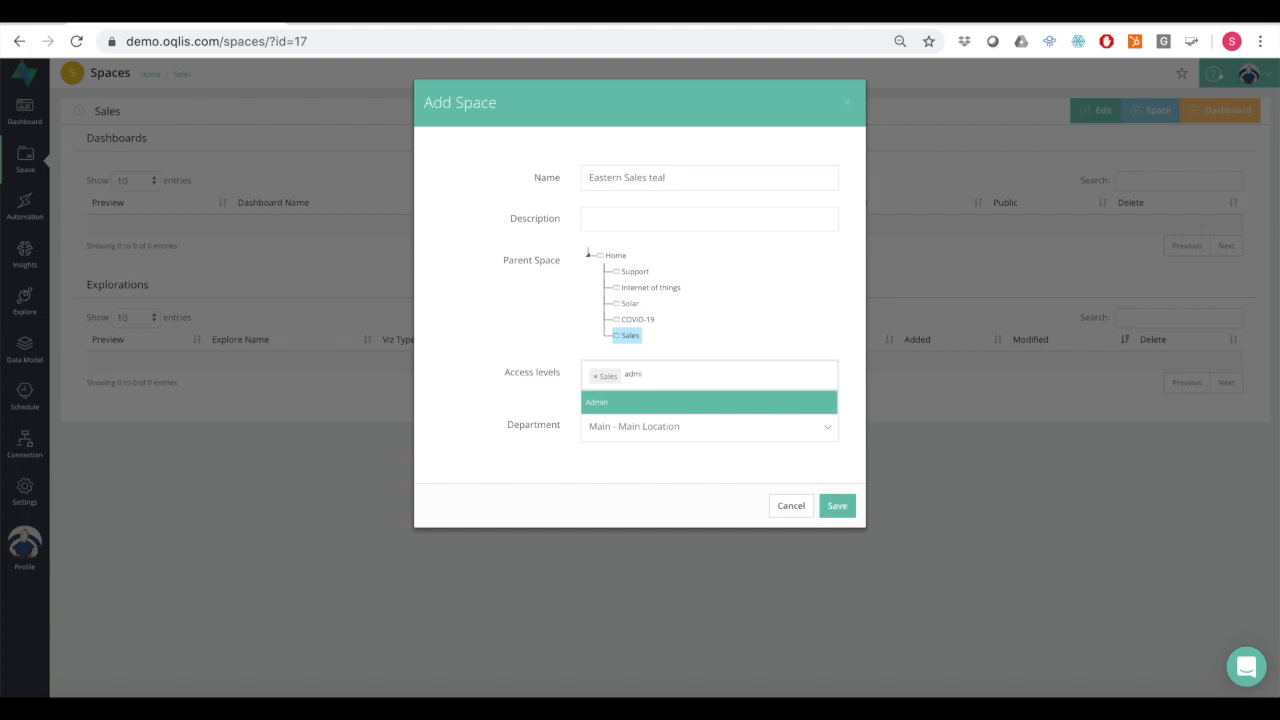
pyautogui.press('Return')
pyautogui.click(845, 506)
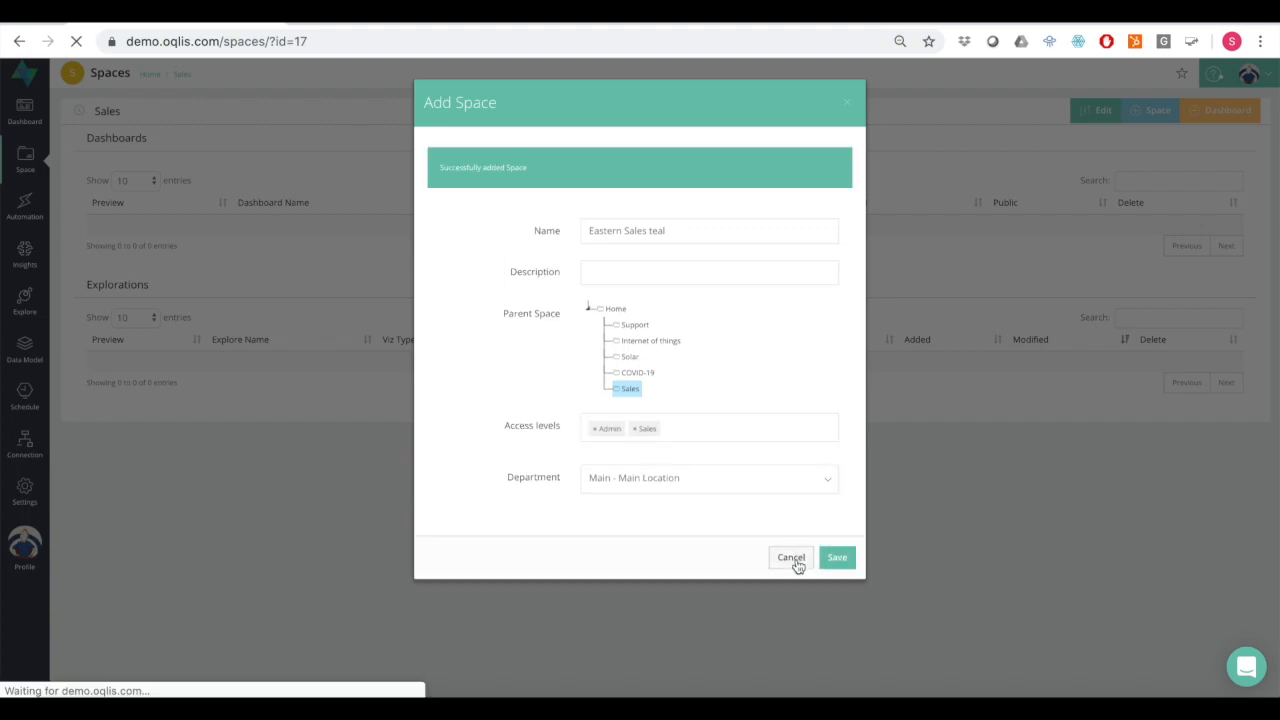
pyautogui.click(847, 103)
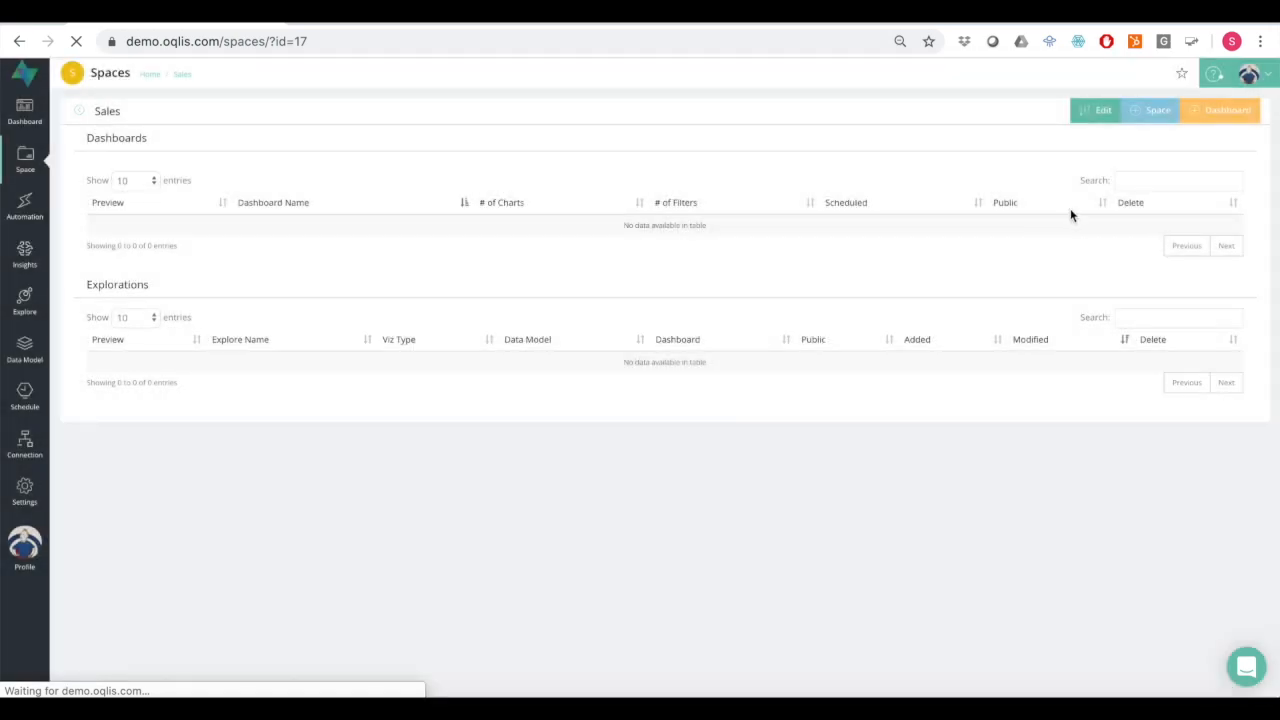
pyautogui.click(1146, 112)
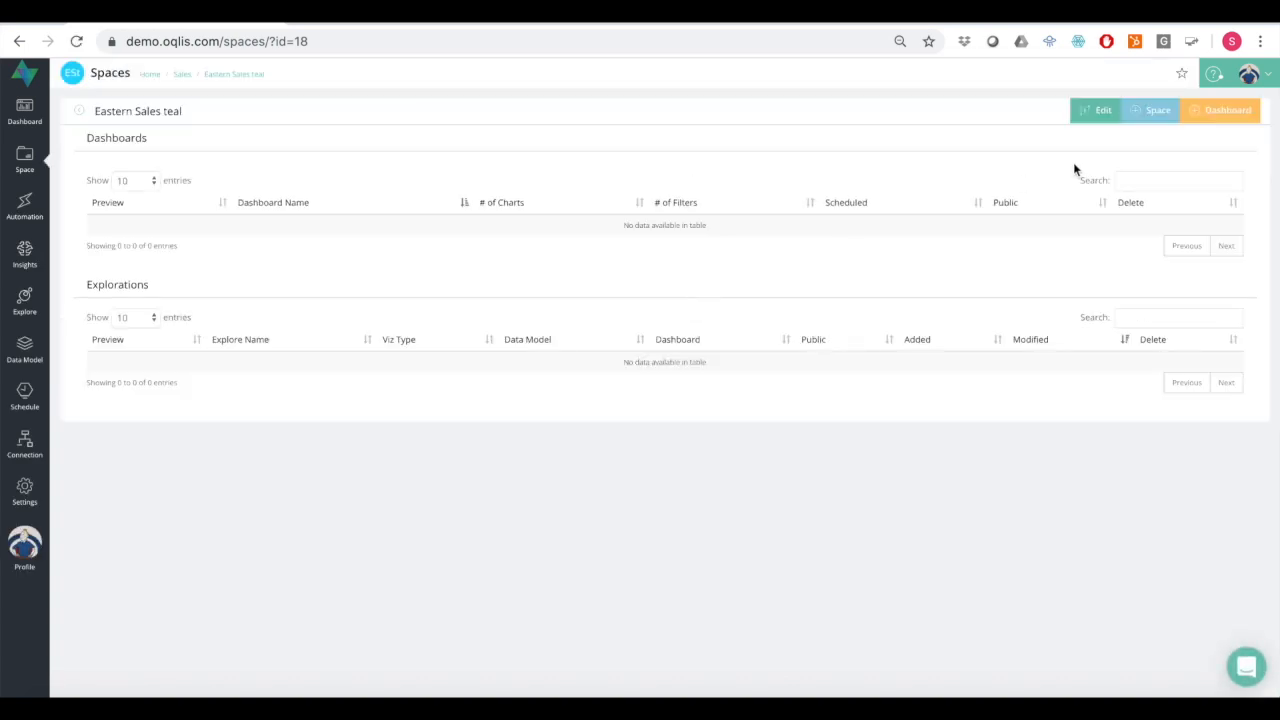
pyautogui.click(1155, 115)
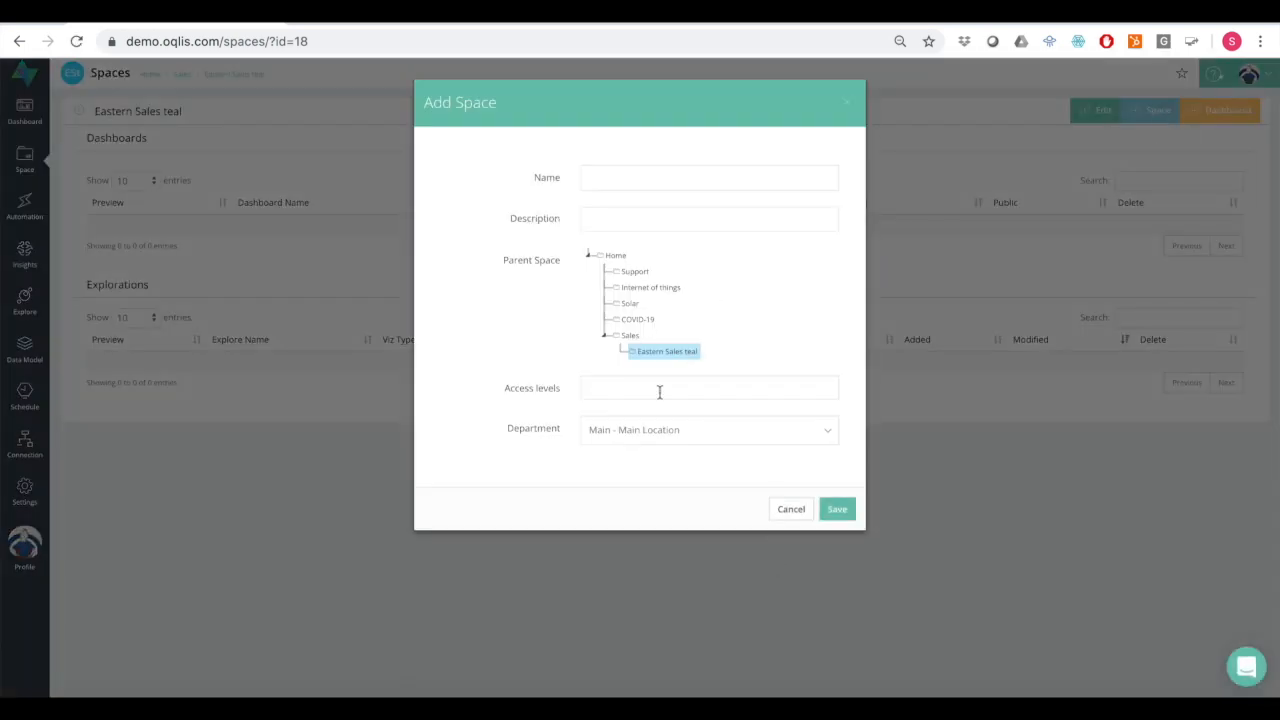
pyautogui.click(789, 510)
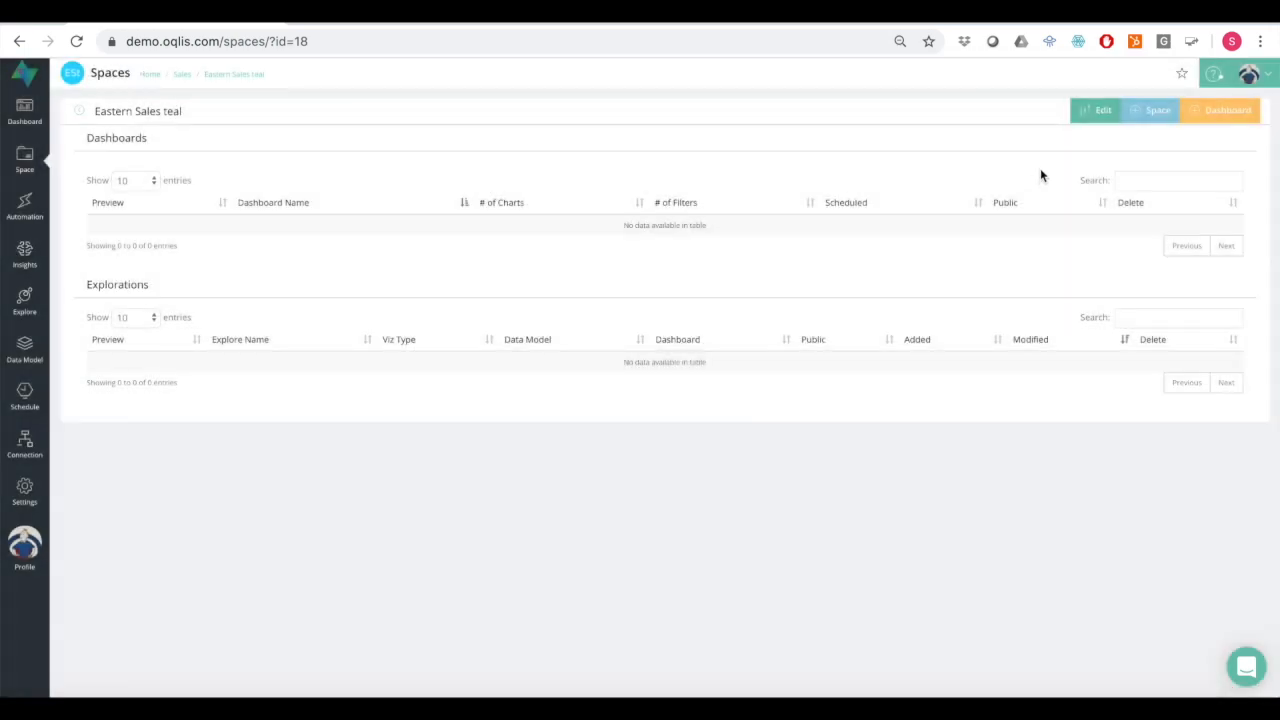
# Start another new space with Sales as the parent space and name it "Westerns Sales".
pyautogui.click(1155, 115)
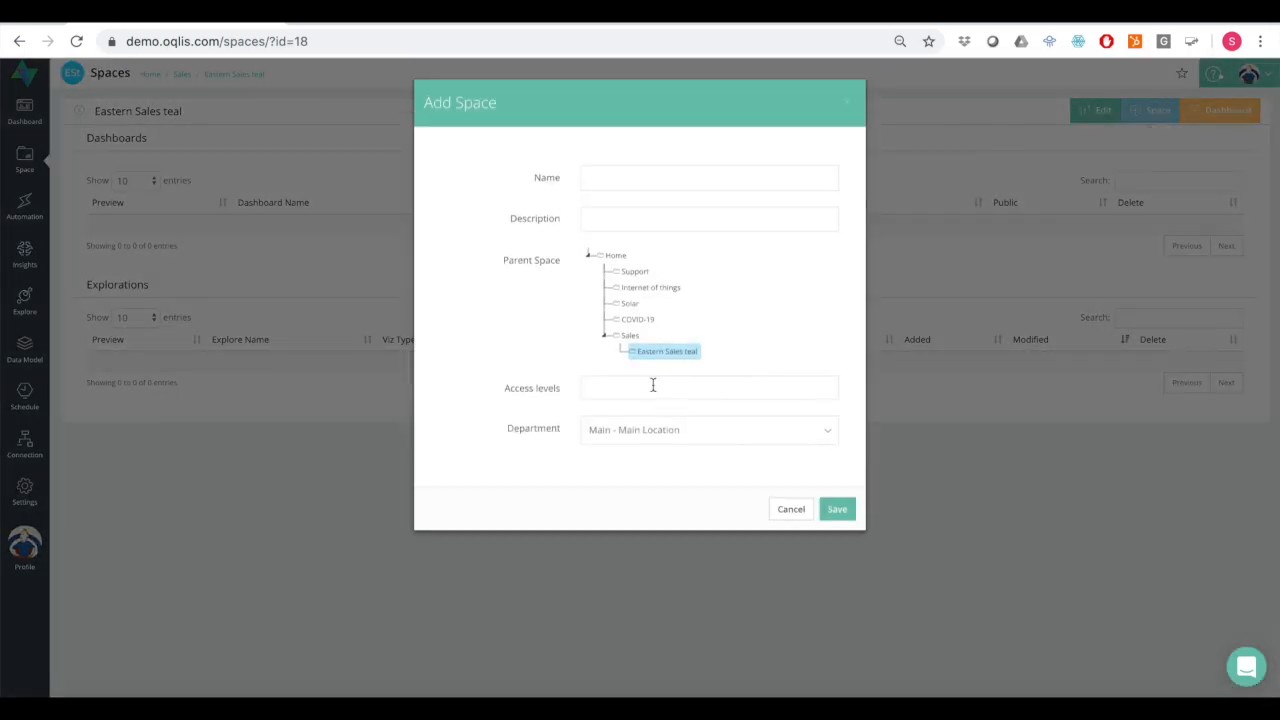
pyautogui.click(624, 336)
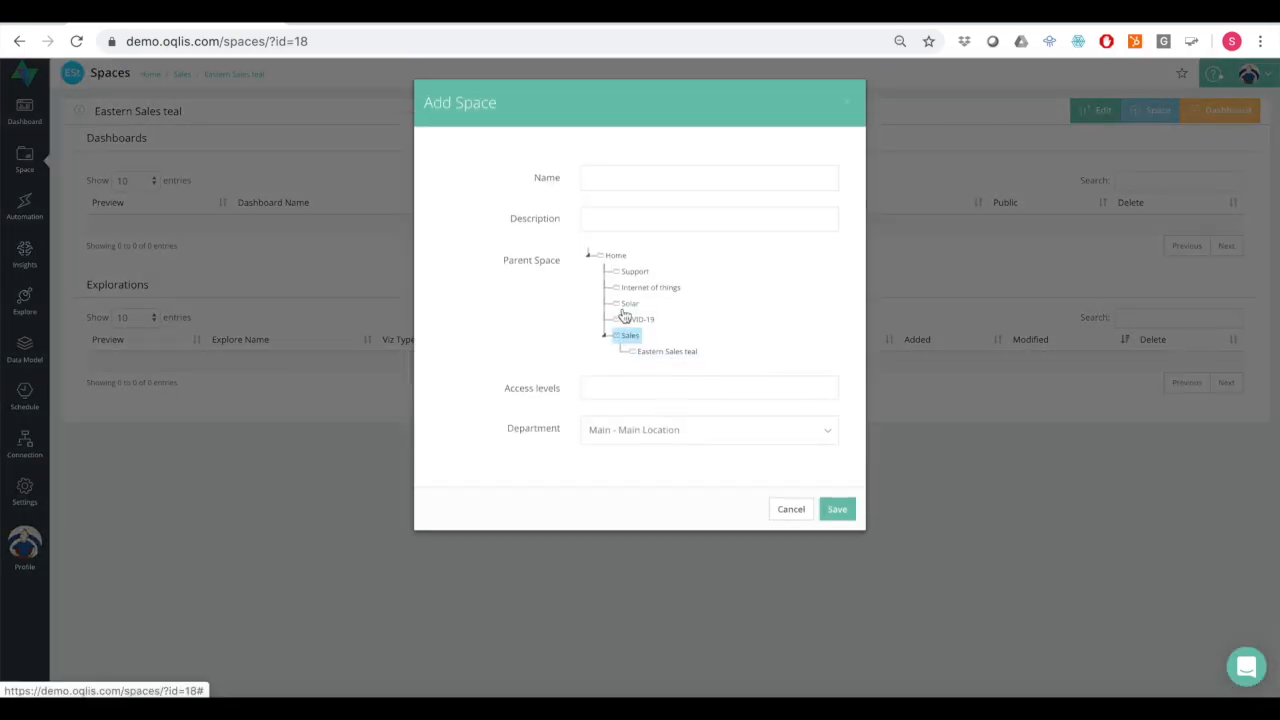
pyautogui.click(593, 178)
pyautogui.write('Weste')
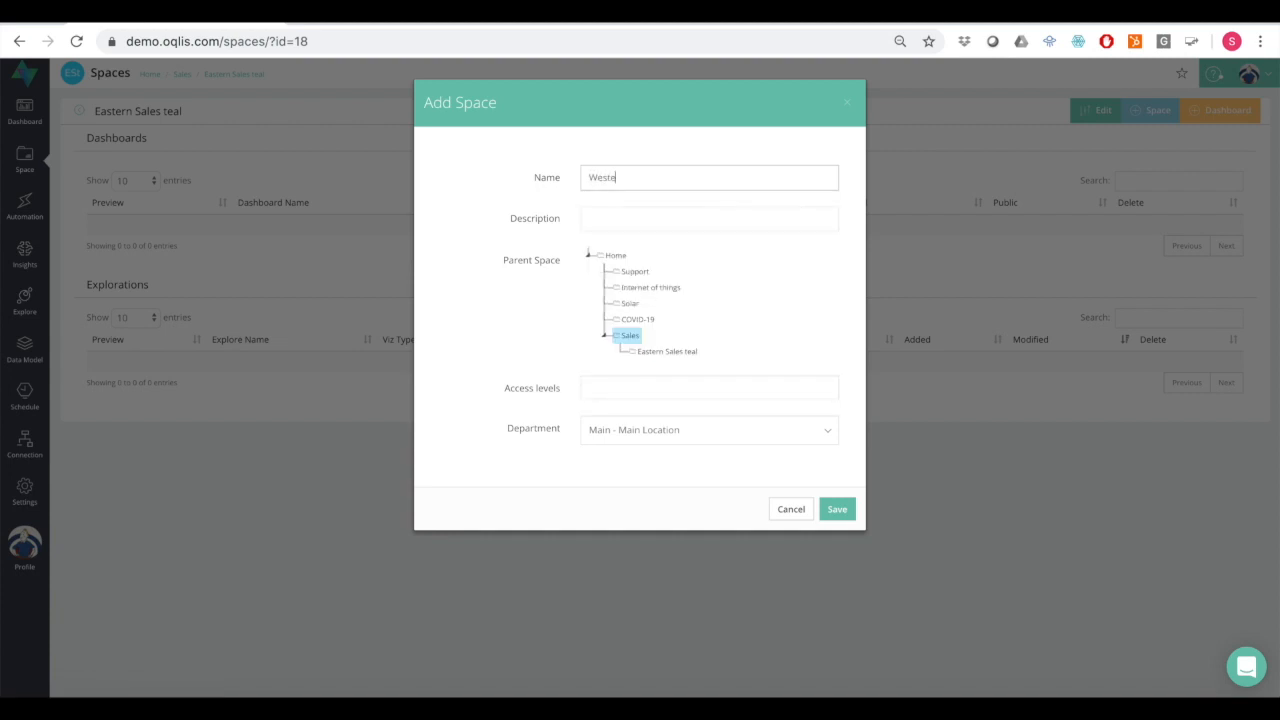
pyautogui.write('rns Sales')
# Assign the Admin and Sales access levels to the Westerns Sales space, save it and close the form.
pyautogui.click(603, 393)
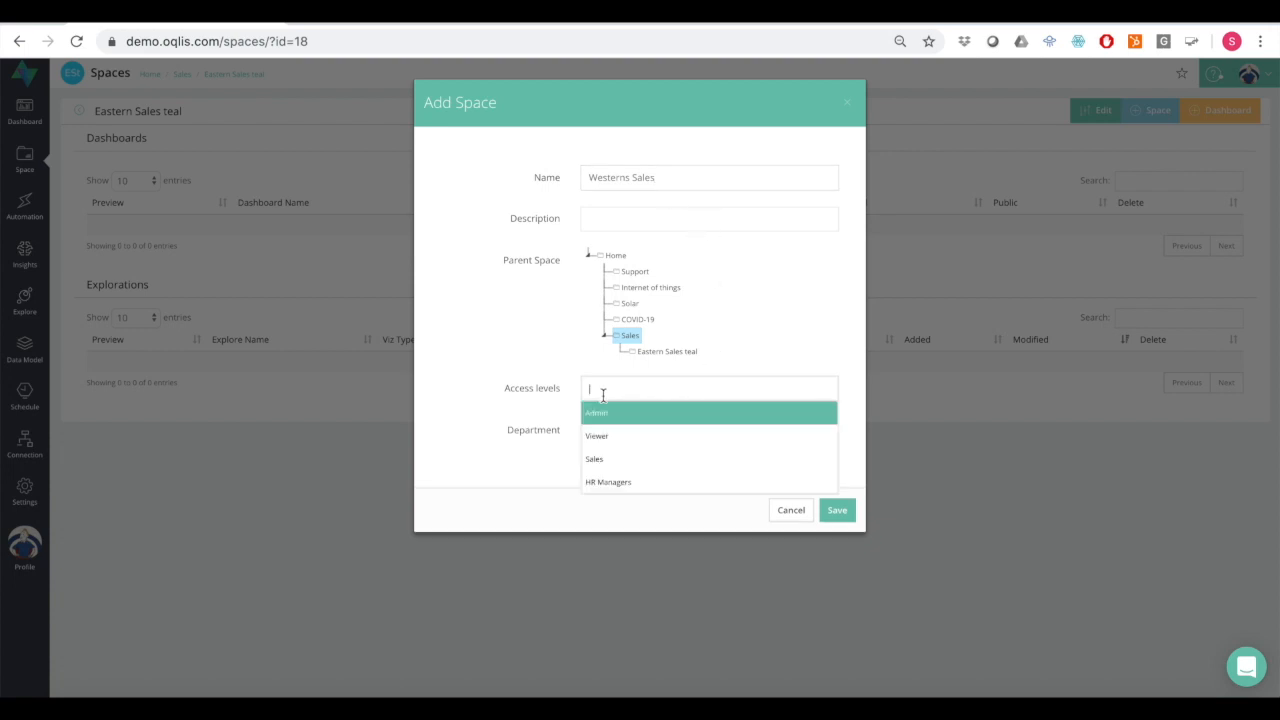
pyautogui.click(606, 417)
pyautogui.click(653, 398)
pyautogui.write('sale')
pyautogui.click(639, 420)
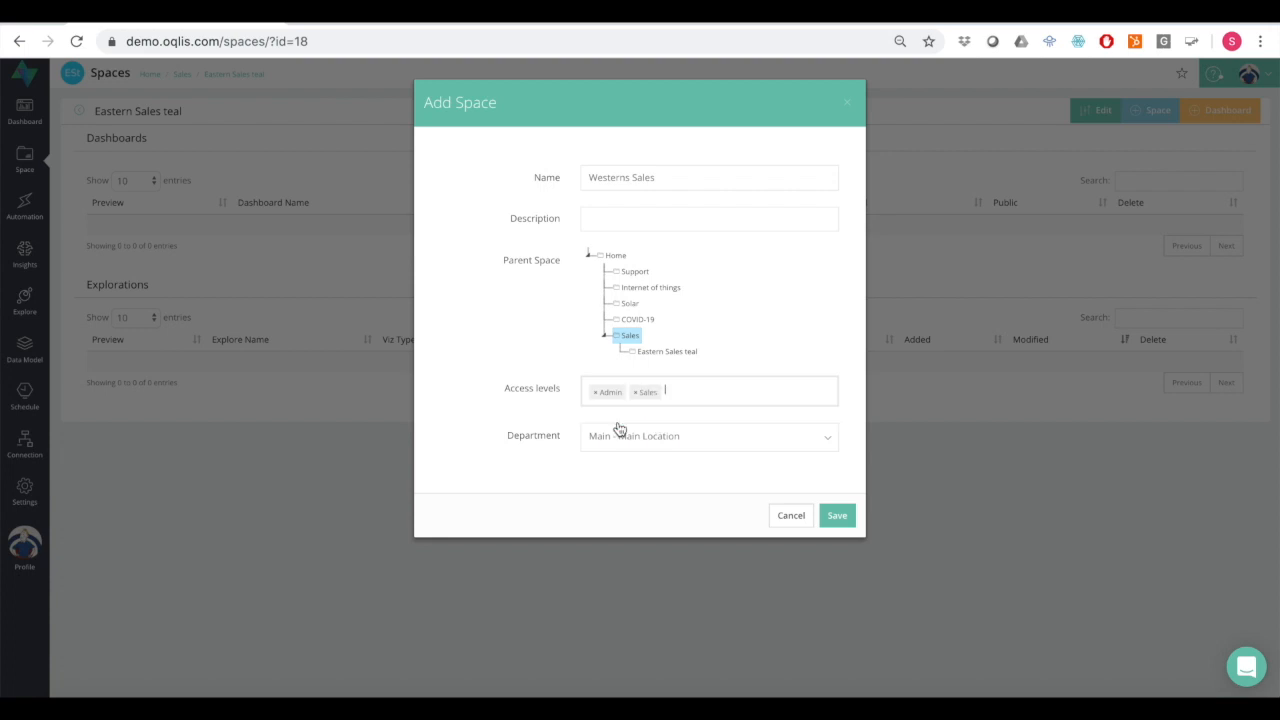
pyautogui.click(845, 521)
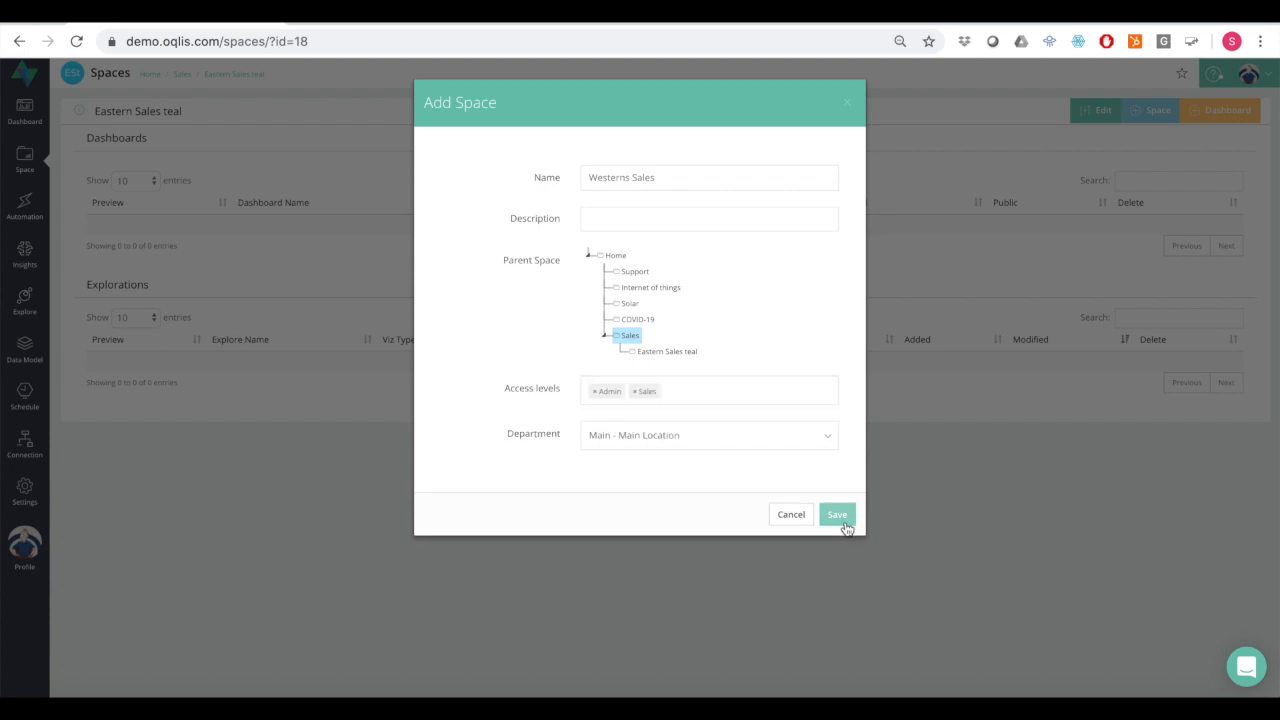
pyautogui.click(849, 110)
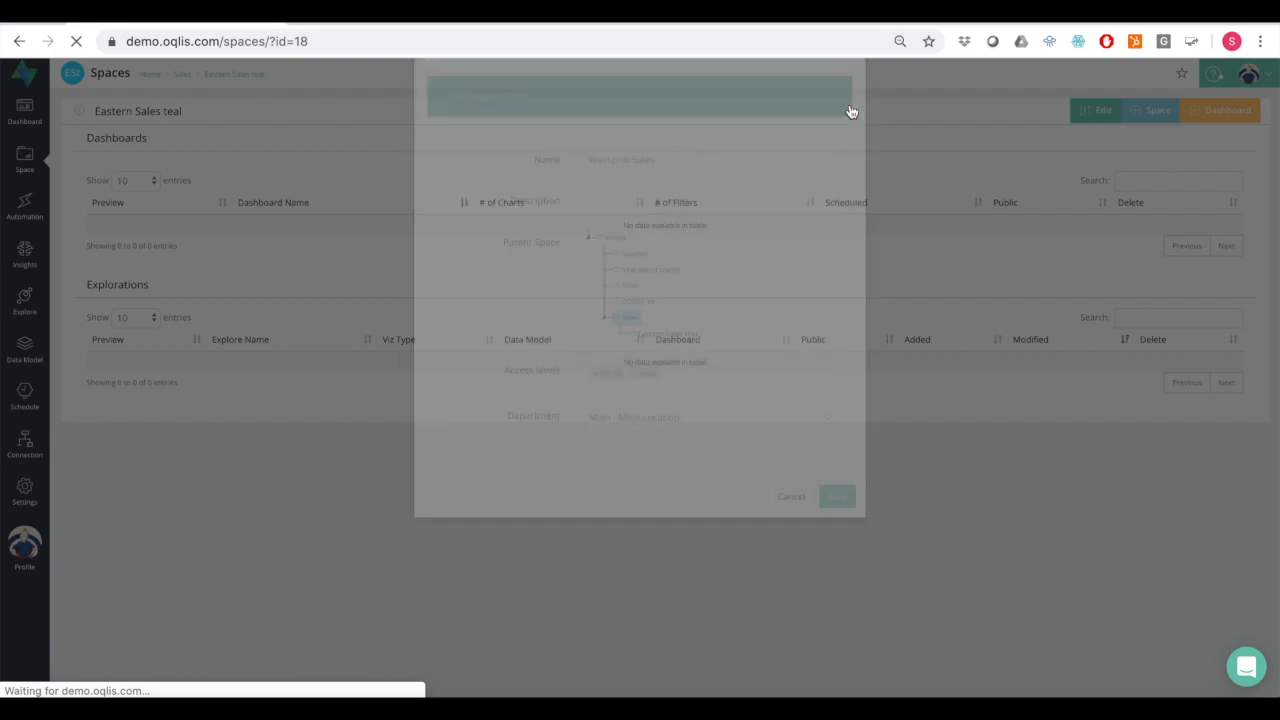
pyautogui.moveTo(23, 164)
pyautogui.click(100, 200)
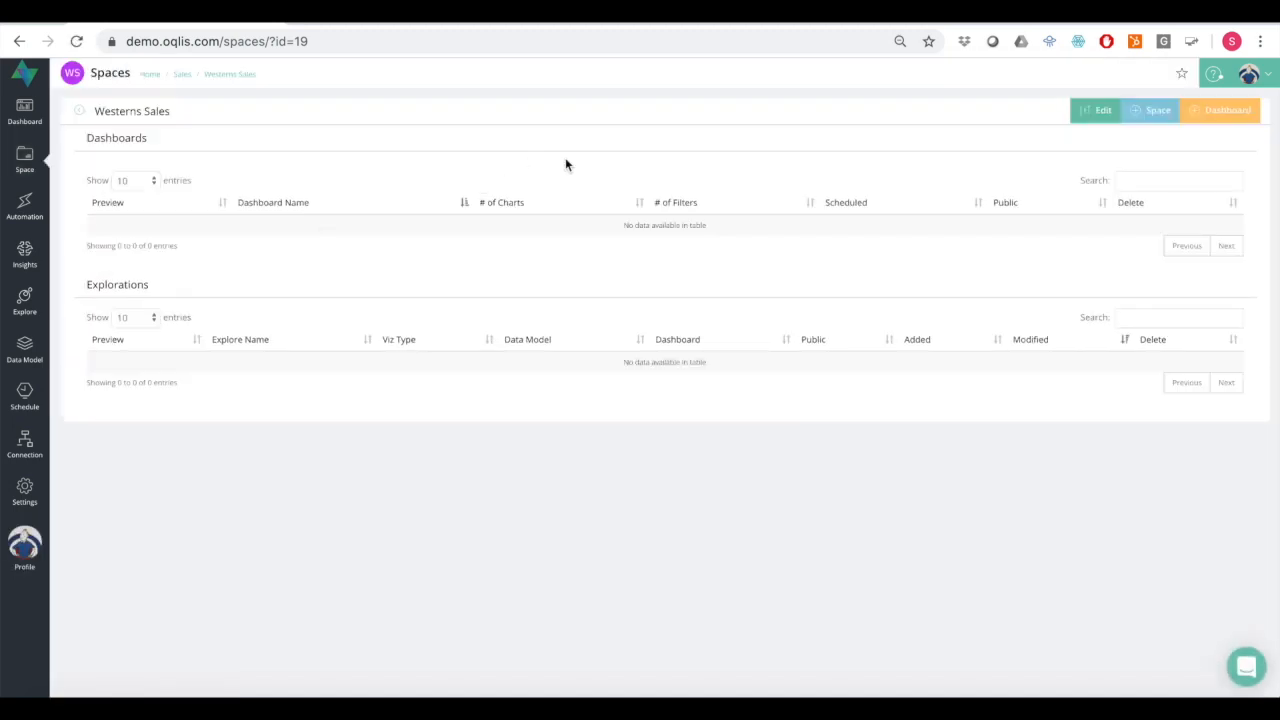
# Open the Eastern Sales Teal space inside Sales, rename it "Eastern Sales" and save it.
pyautogui.click(182, 75)
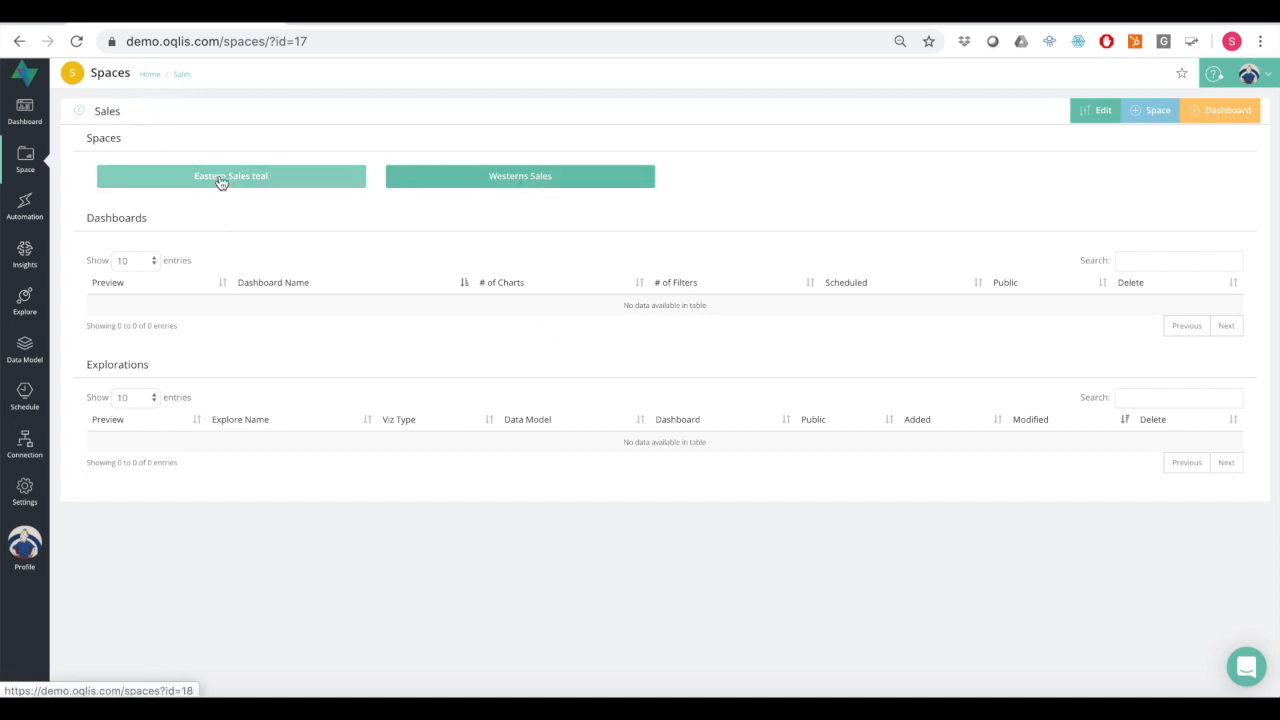
pyautogui.click(221, 181)
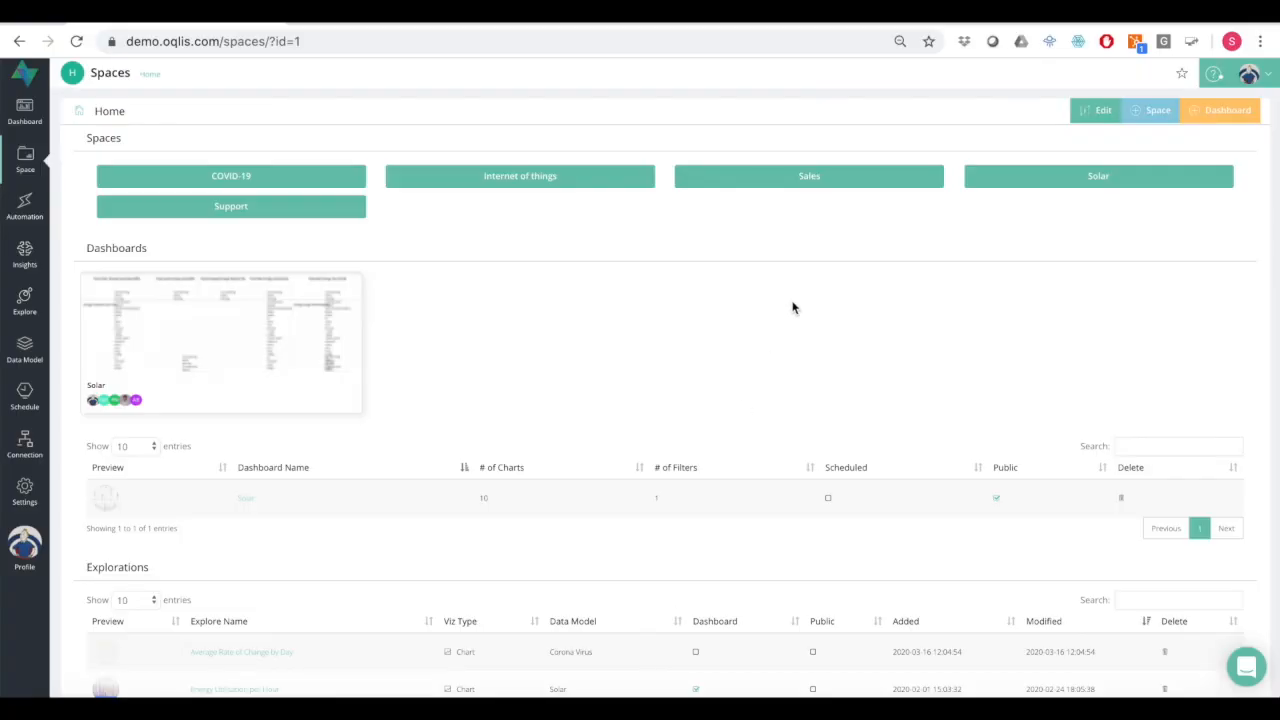
pyautogui.click(809, 186)
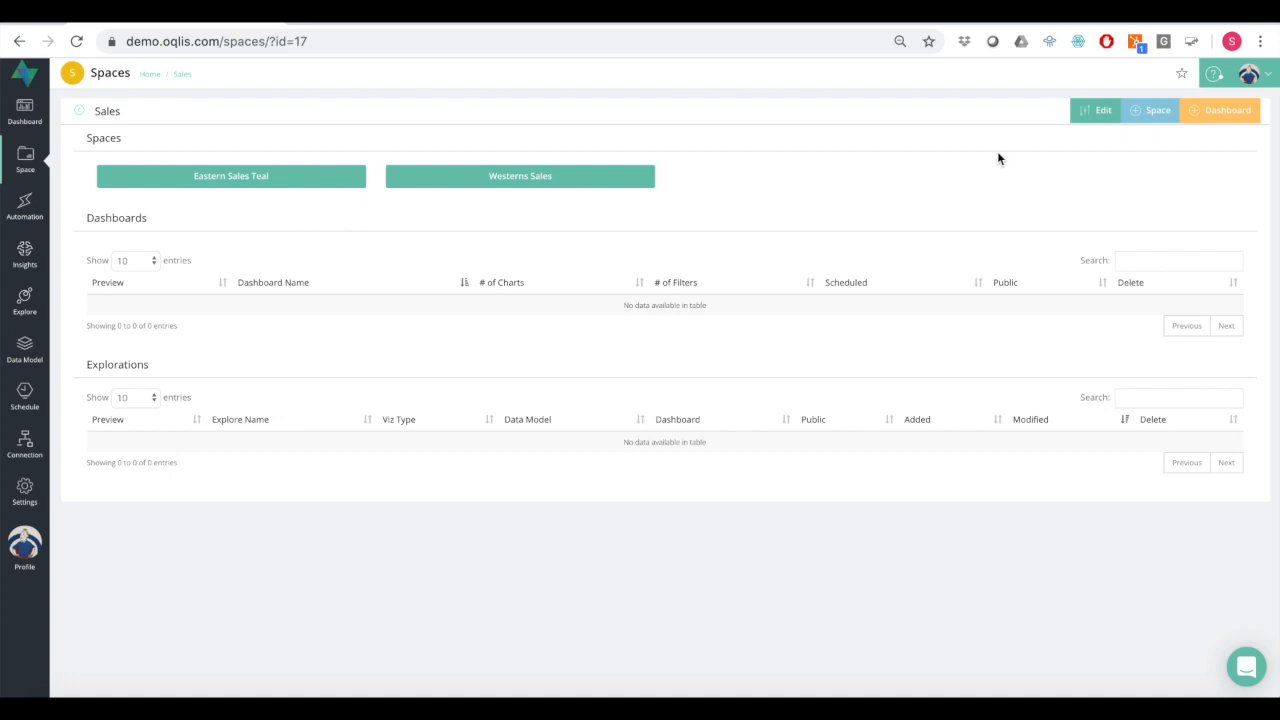
pyautogui.click(272, 188)
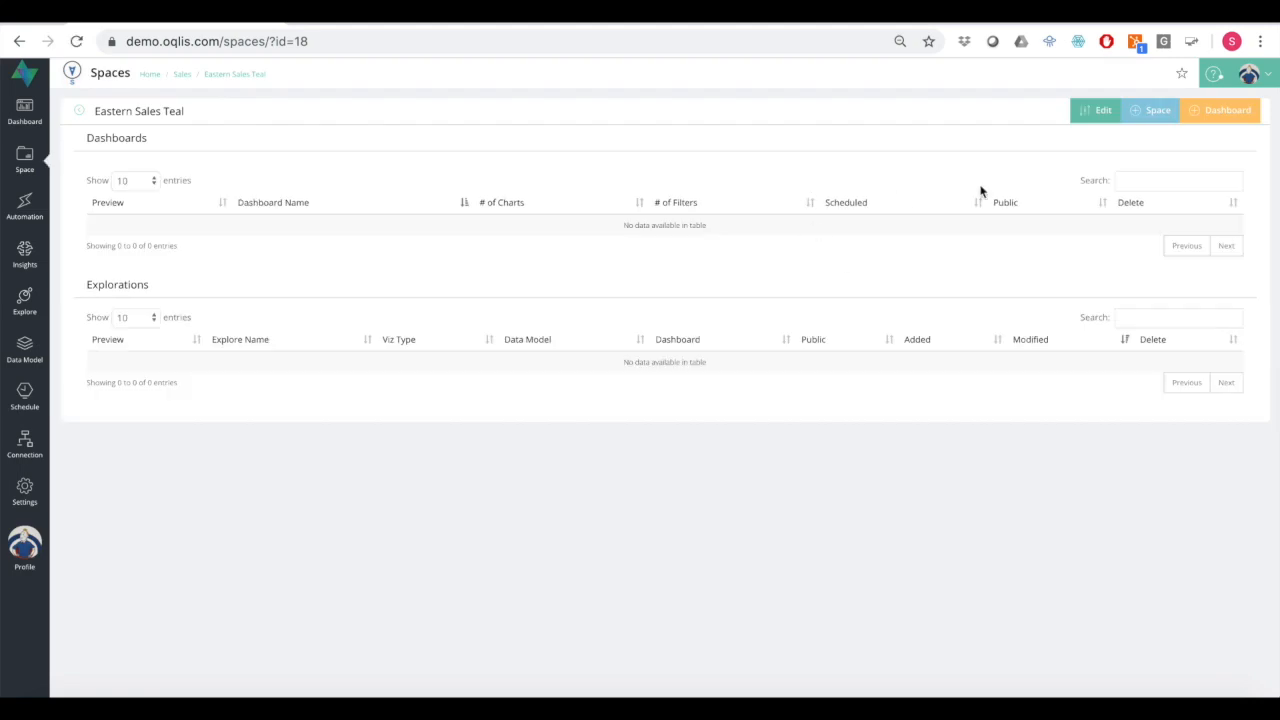
pyautogui.click(1100, 124)
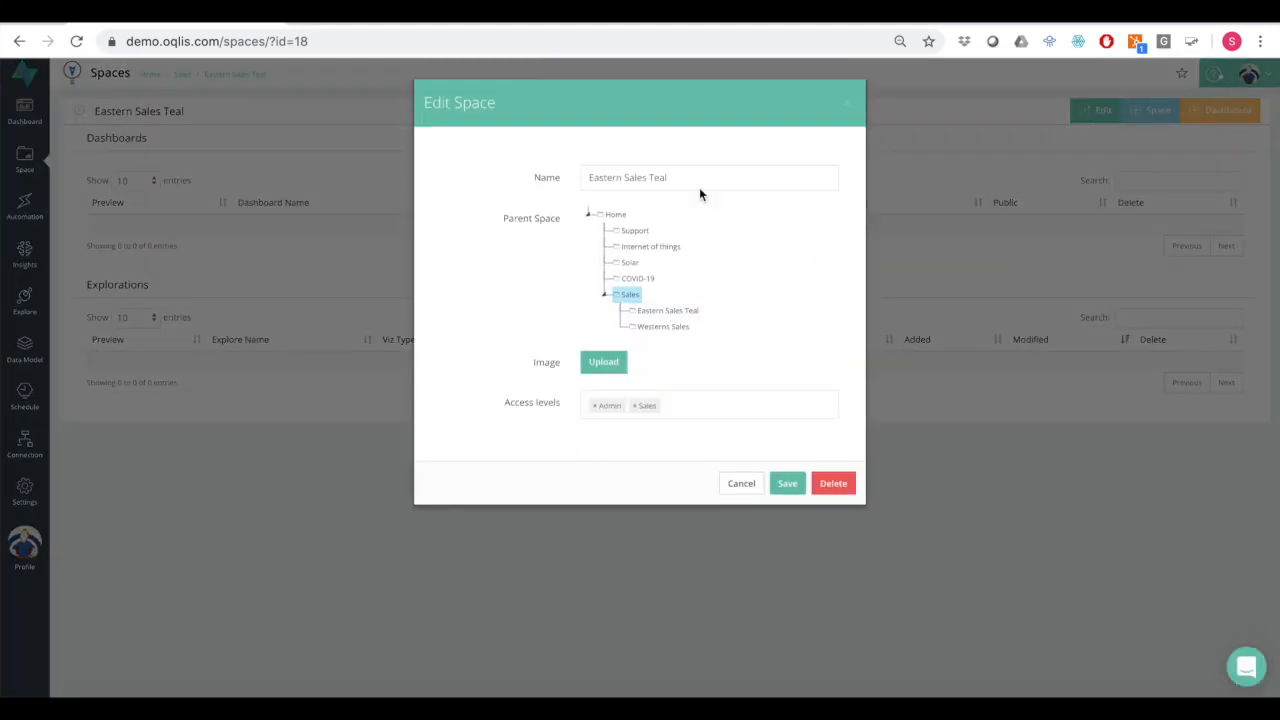
pyautogui.click(686, 178)
pyautogui.press('BackSpace')
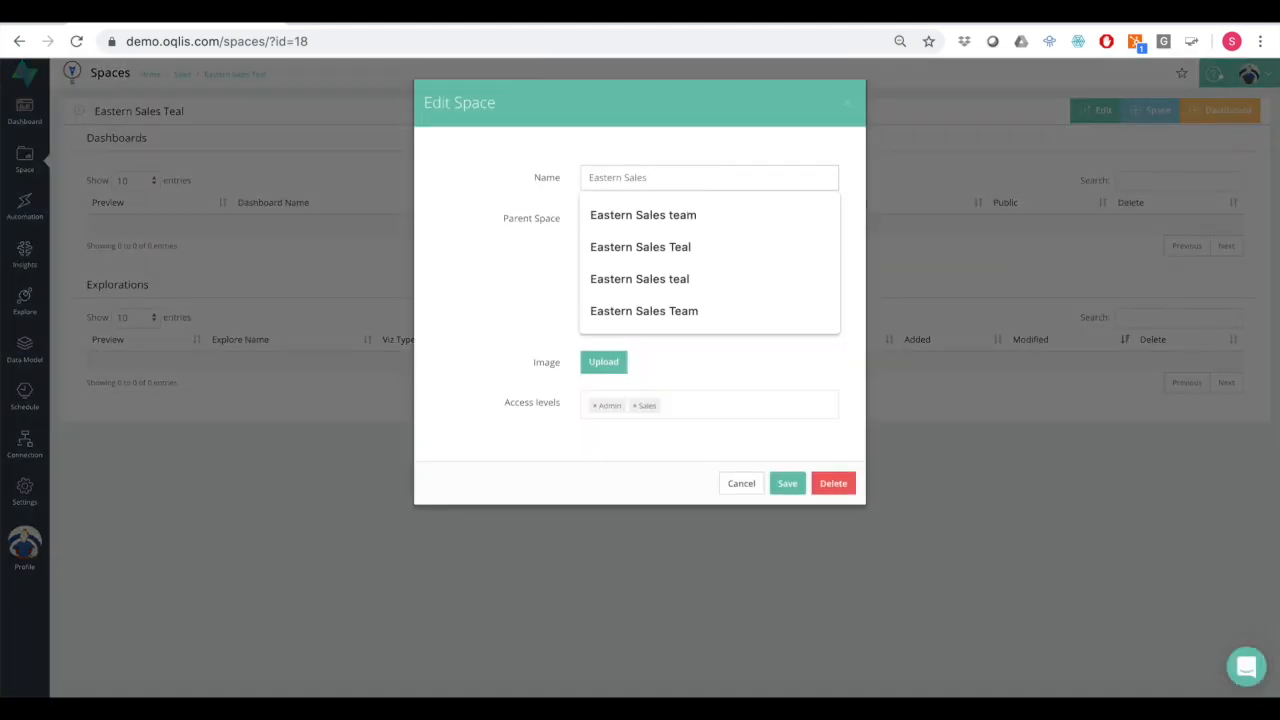
pyautogui.press('BackSpace')
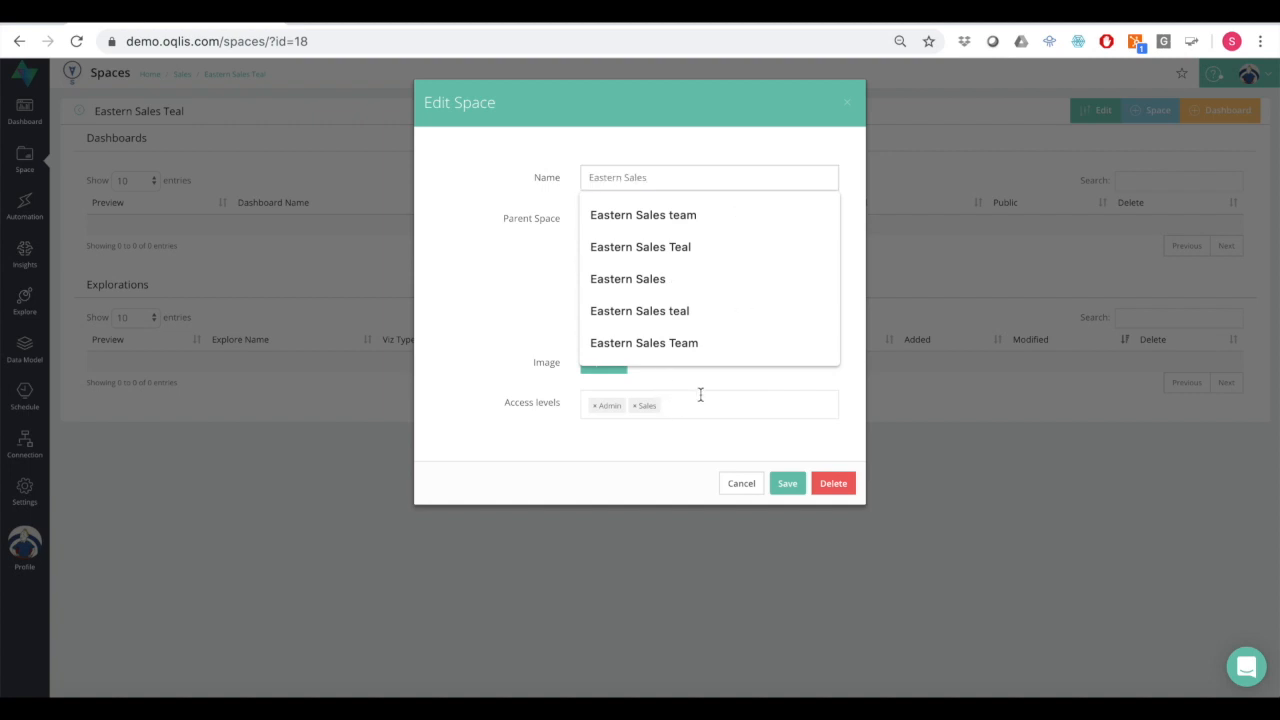
pyautogui.click(786, 490)
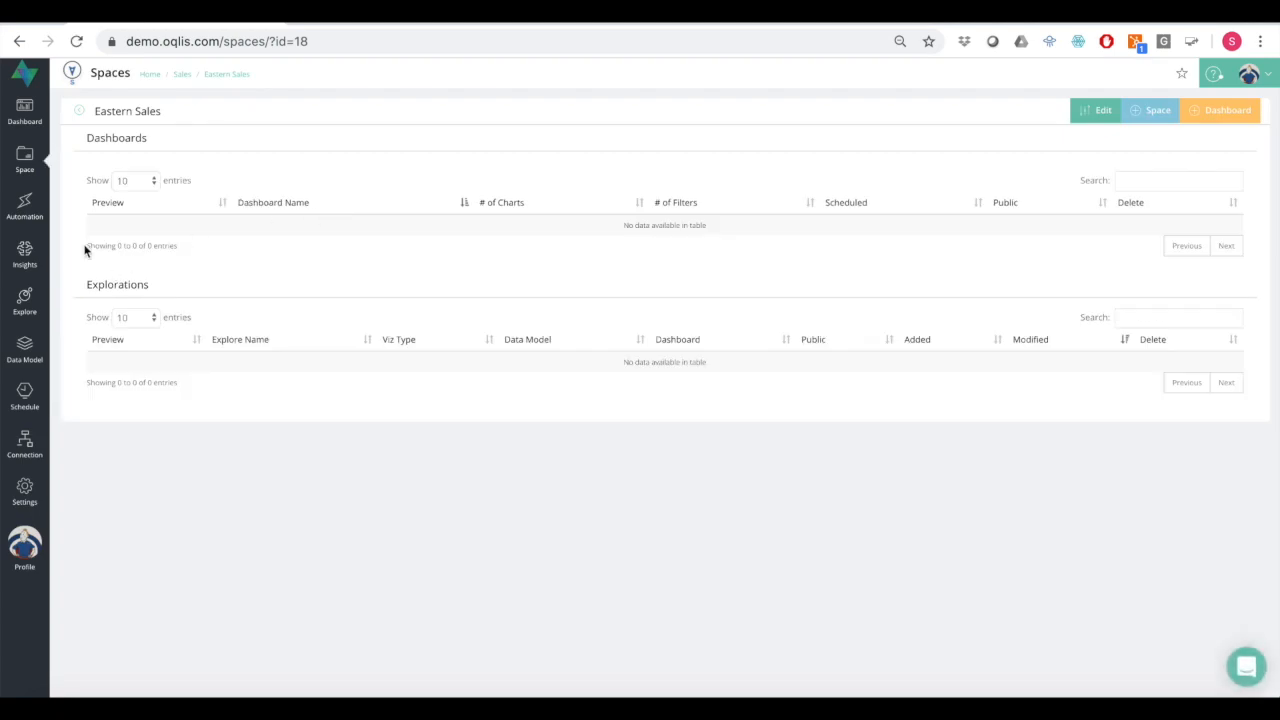
# Edit the Sales space to use "Screenshot 2020-04-14 at 14.46.06.png" as its image and save it.
pyautogui.click(24, 162)
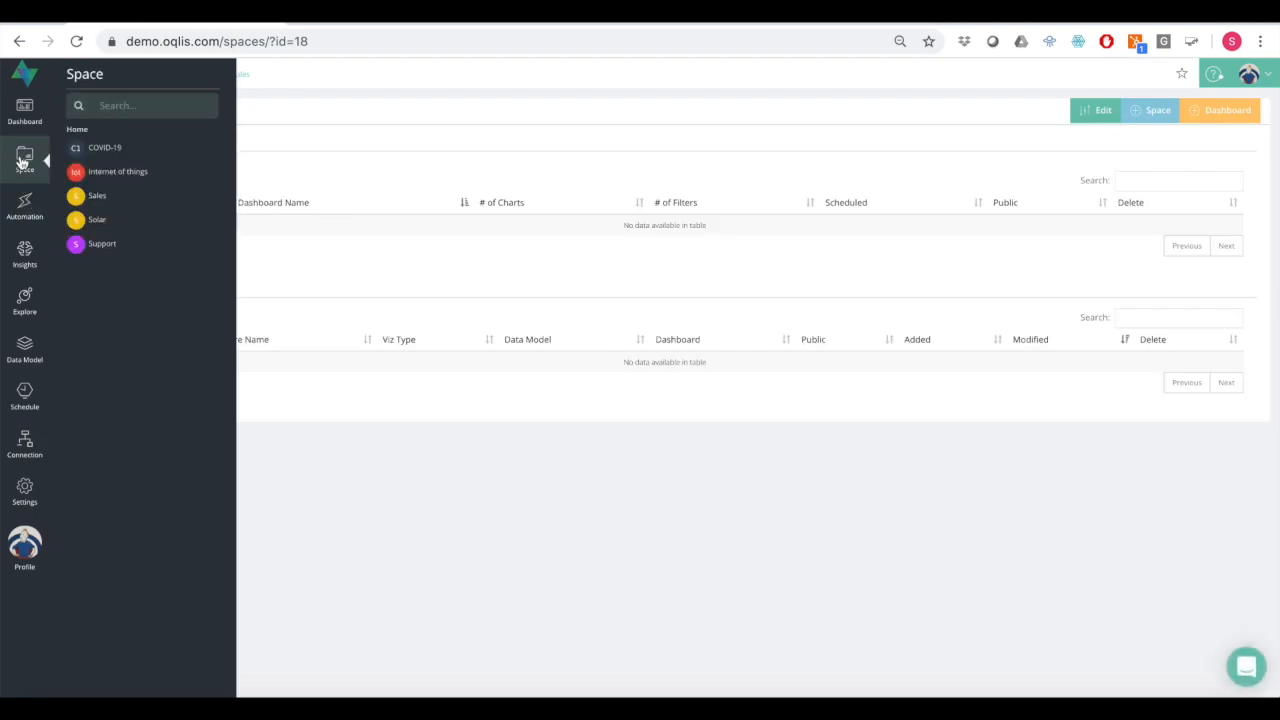
pyautogui.click(120, 198)
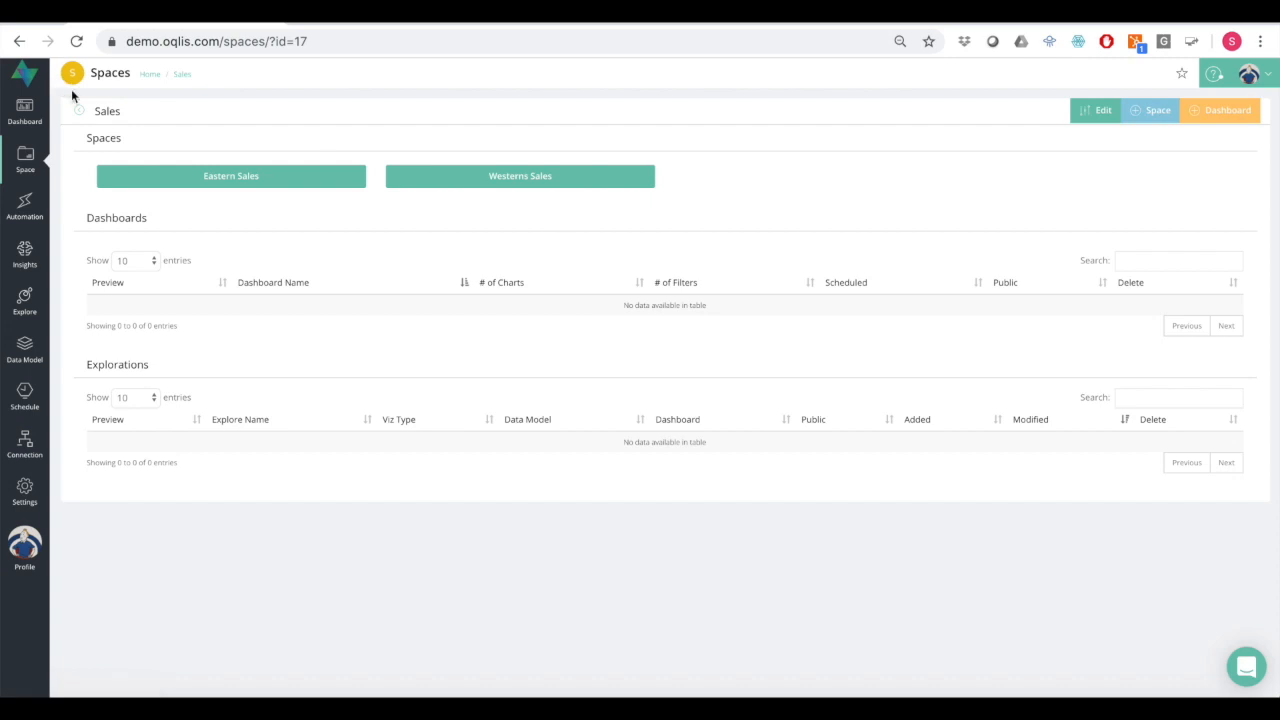
pyautogui.moveTo(36, 112)
pyautogui.click(1101, 113)
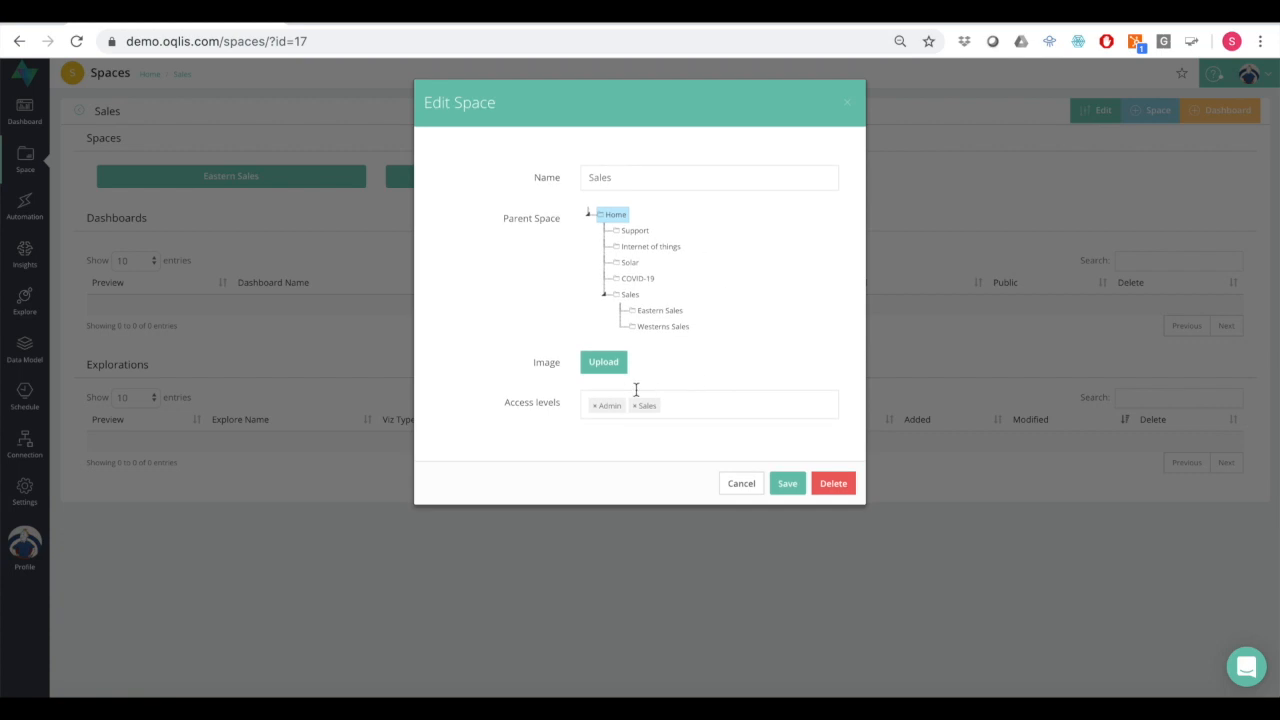
pyautogui.click(602, 367)
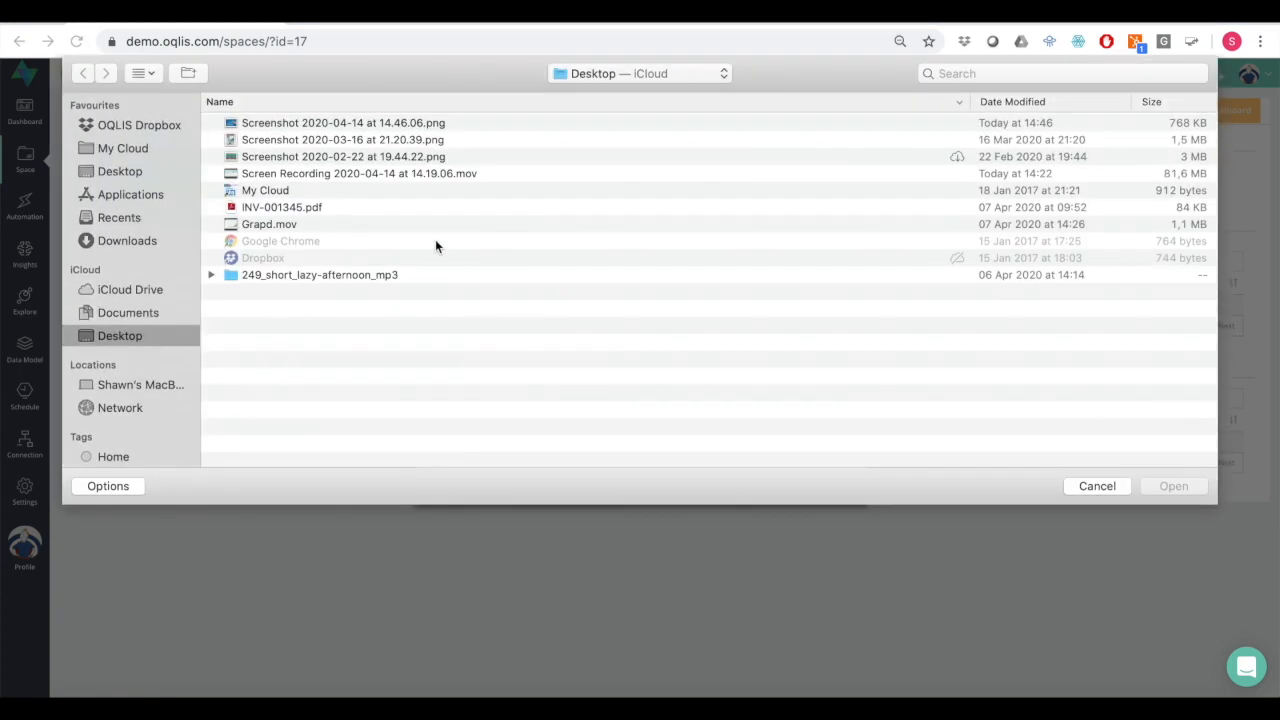
pyautogui.click(337, 116)
pyautogui.click(1171, 490)
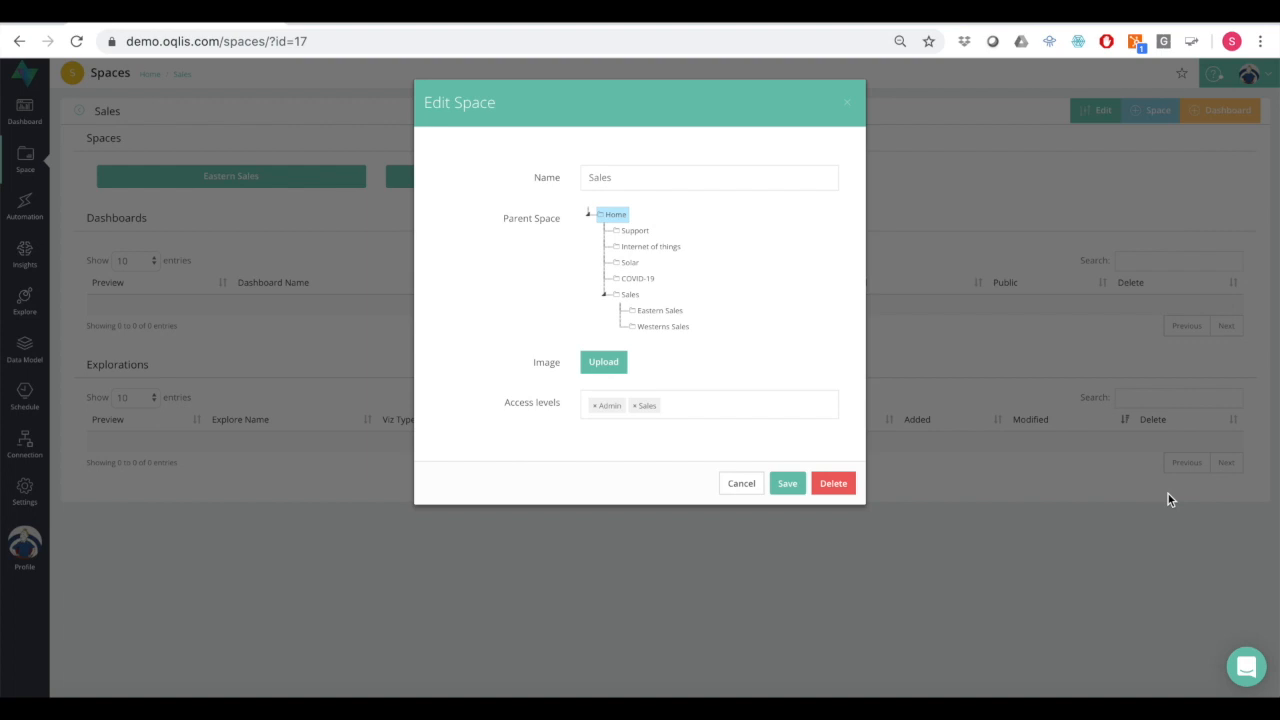
pyautogui.click(788, 484)
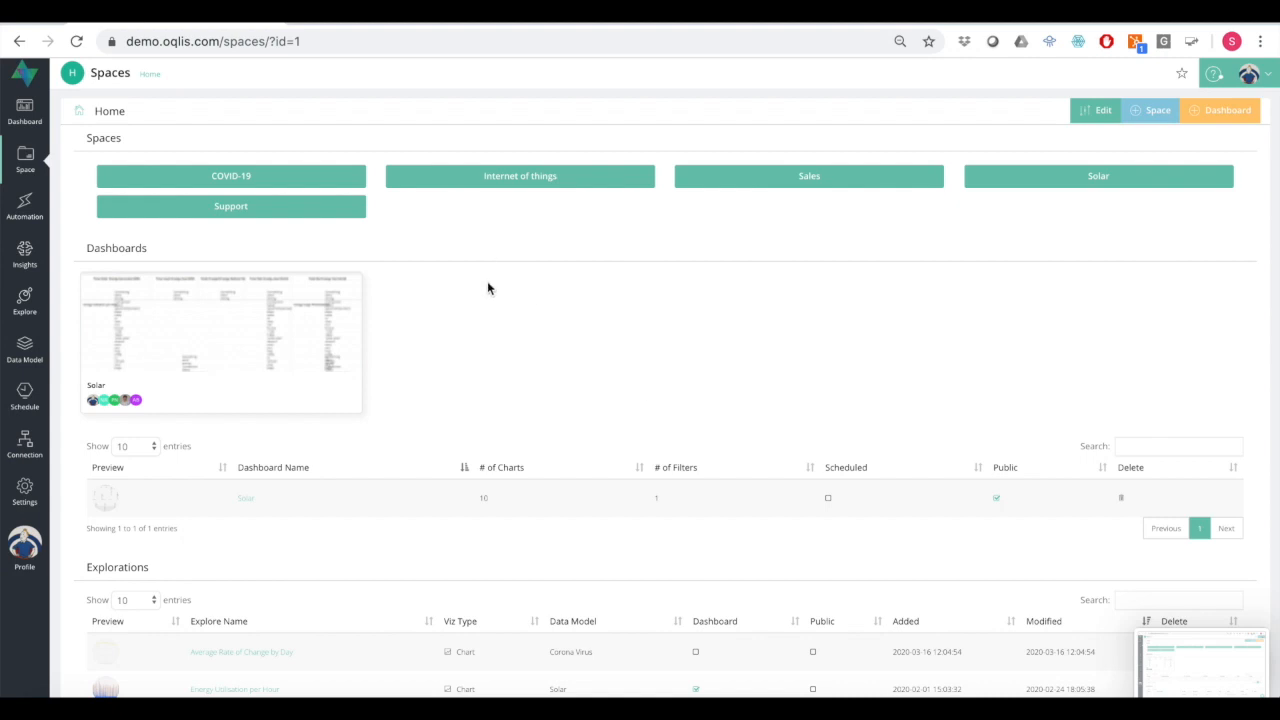
# Open the COVID-19 space from Home and look through its dashboards and explorations.
pyautogui.click(299, 179)
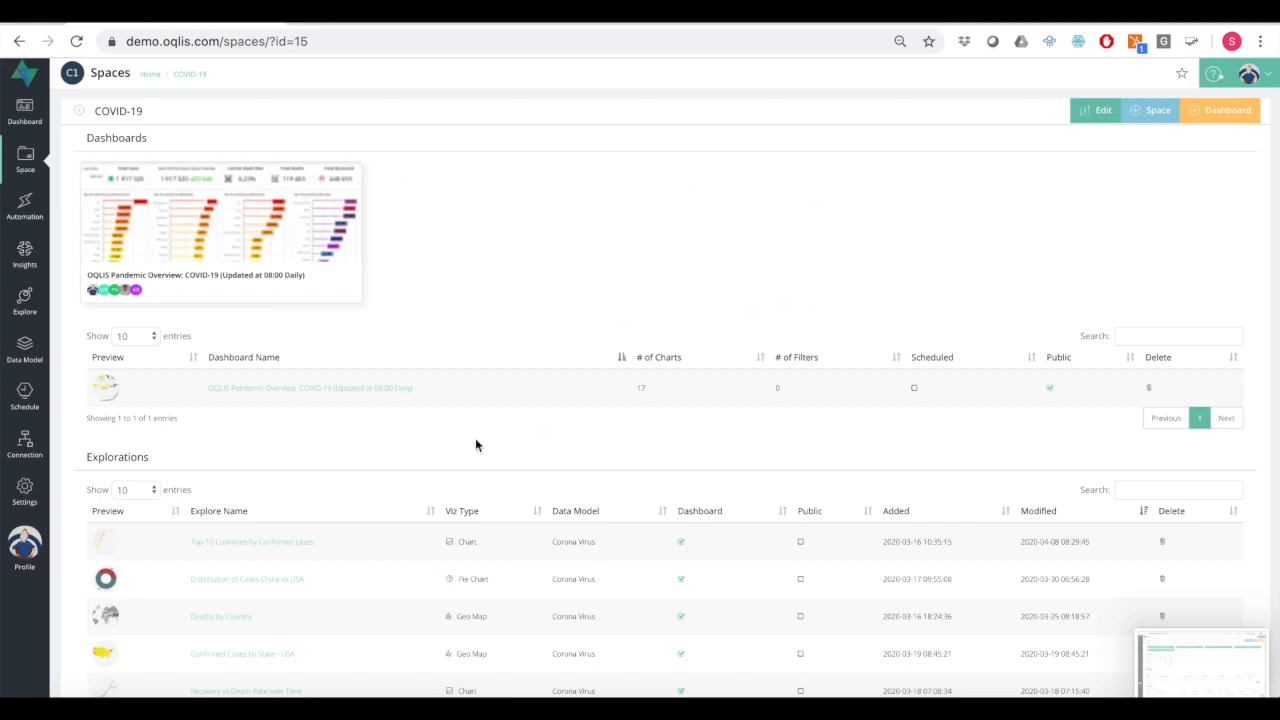
pyautogui.scroll(-3, 475, 438)
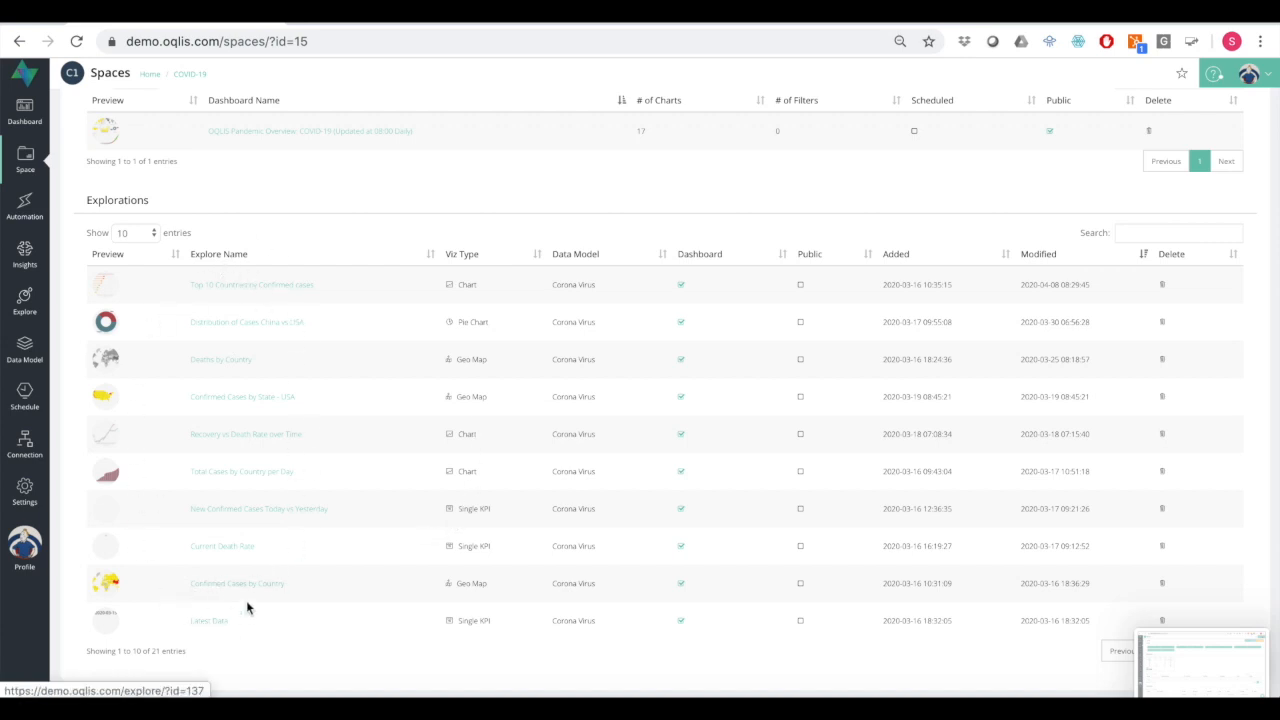
pyautogui.scroll(3, 267, 571)
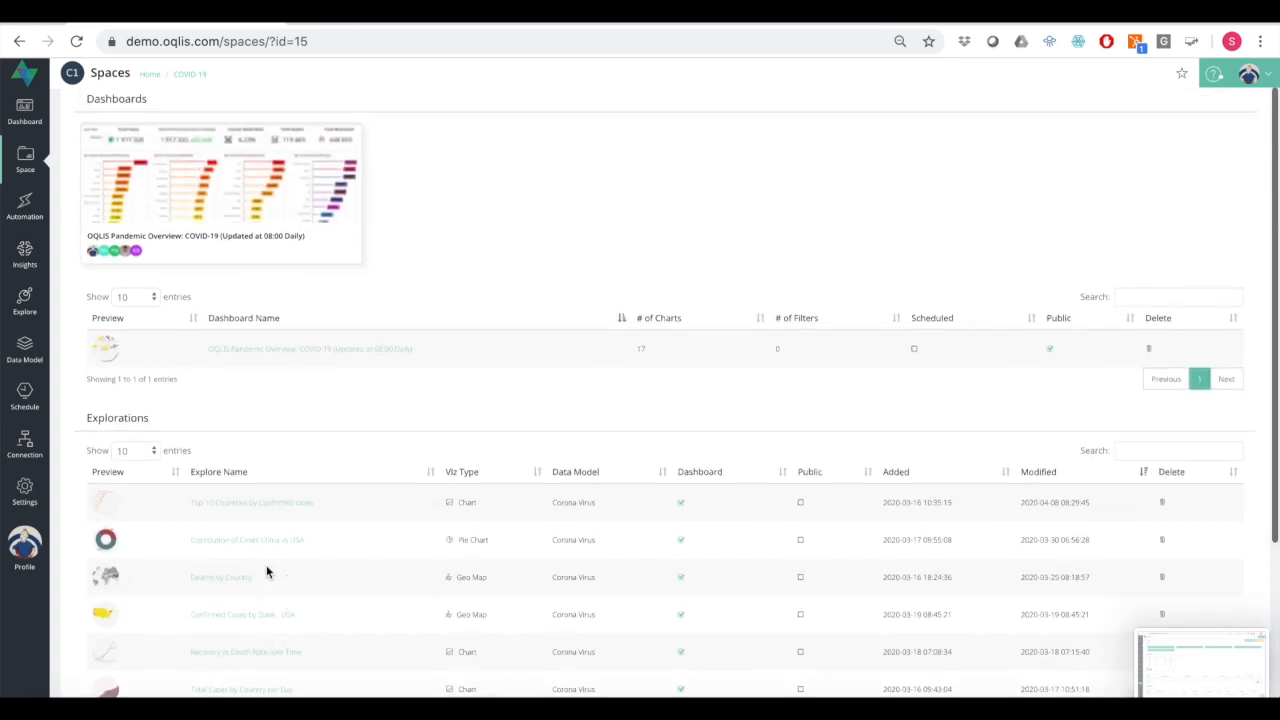
# View the OQLIS Pandemic Overview: COVID-19 dashboard down to its lower charts, and return to the COVID-19 space.
pyautogui.click(207, 225)
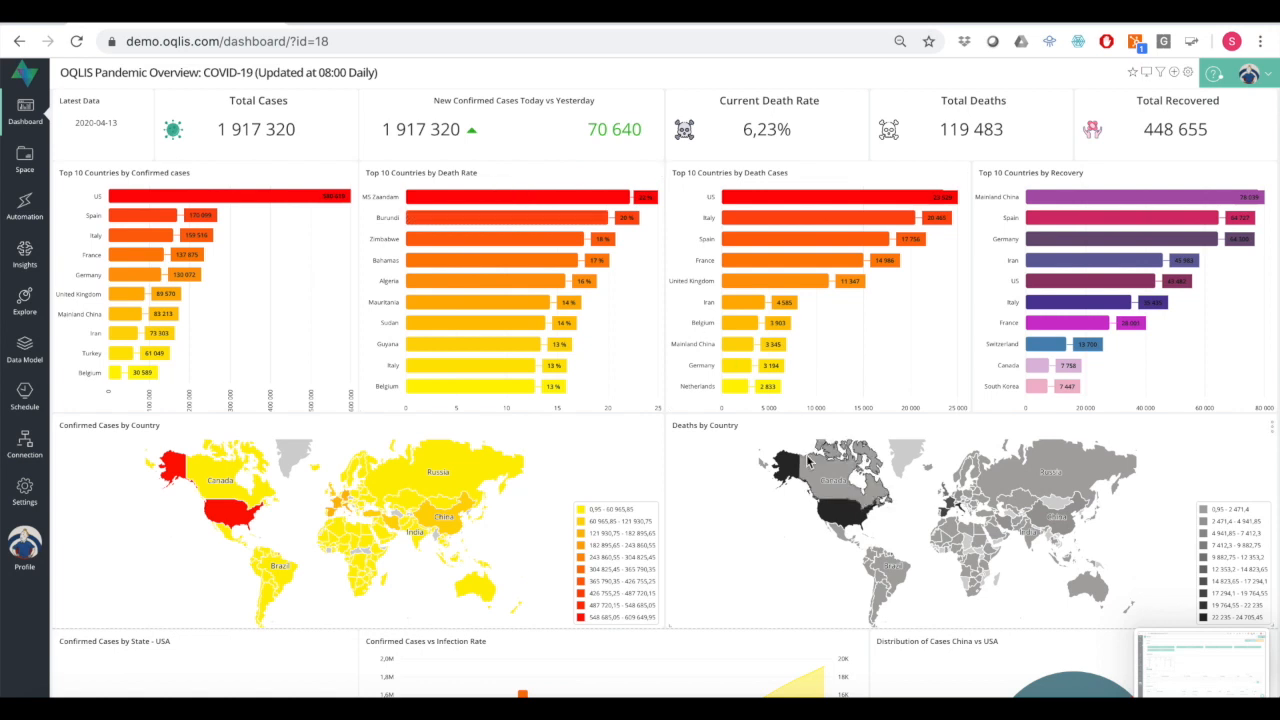
pyautogui.scroll(-4, 633, 585)
pyautogui.scroll(-3, 633, 581)
pyautogui.scroll(7, 633, 581)
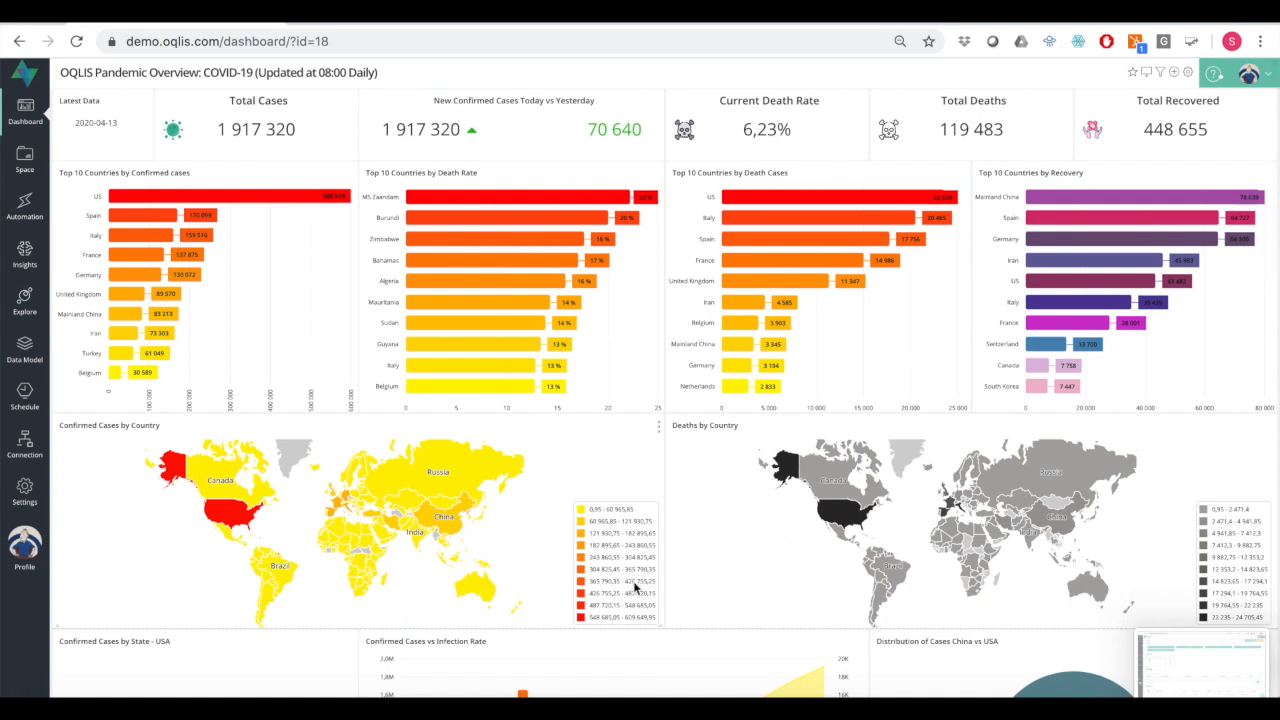
pyautogui.click(17, 42)
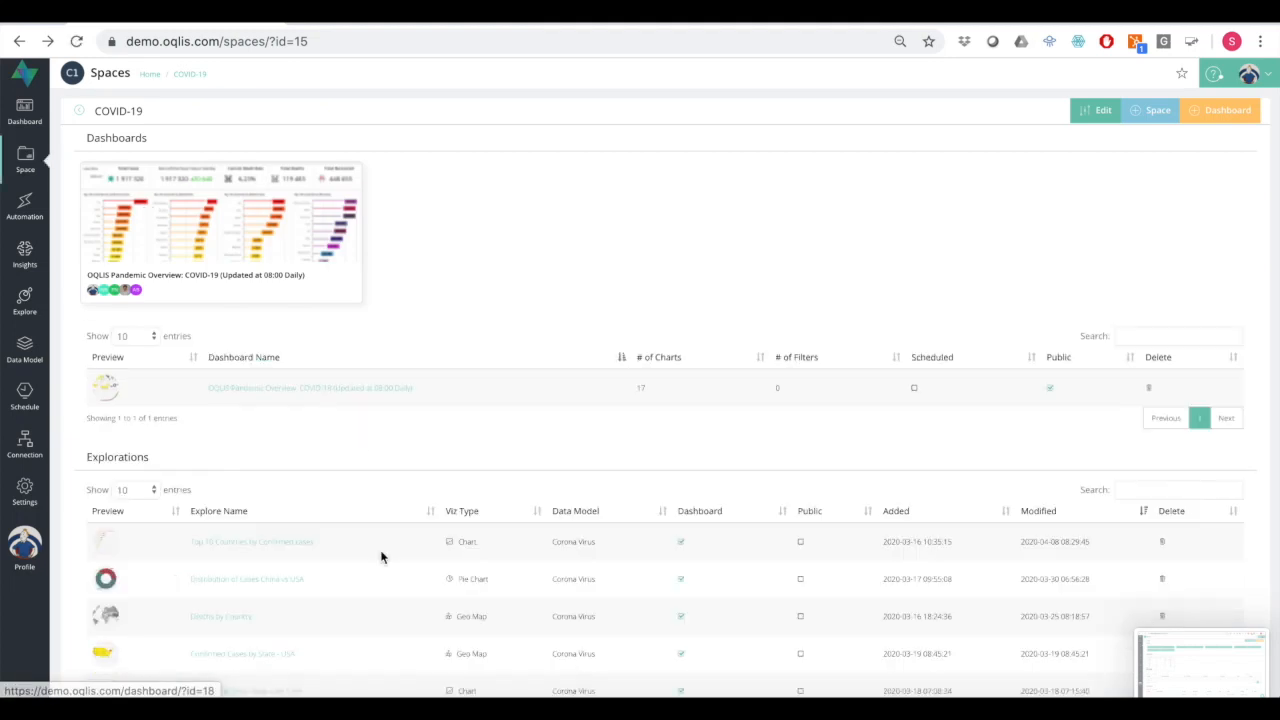
# View the "Top 10 Countries by Confirmed cases" exploration and return to the COVID-19 space.
pyautogui.scroll(-2, 381, 557)
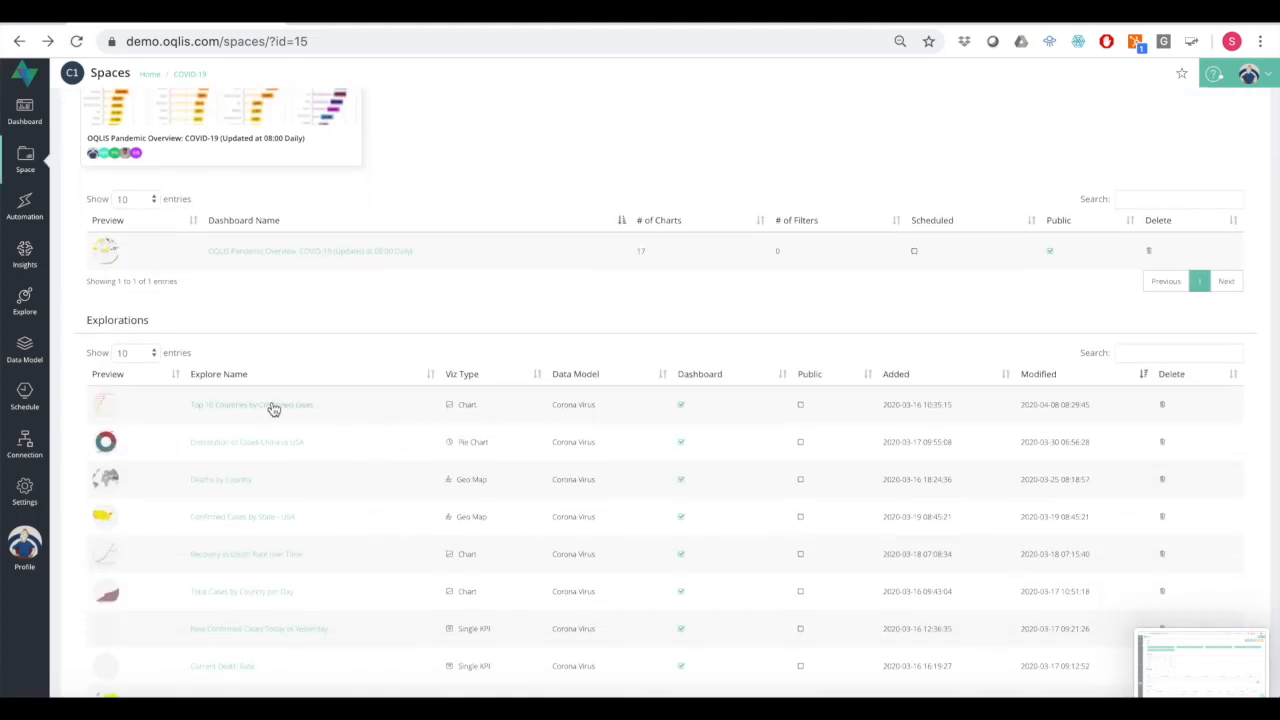
pyautogui.click(257, 411)
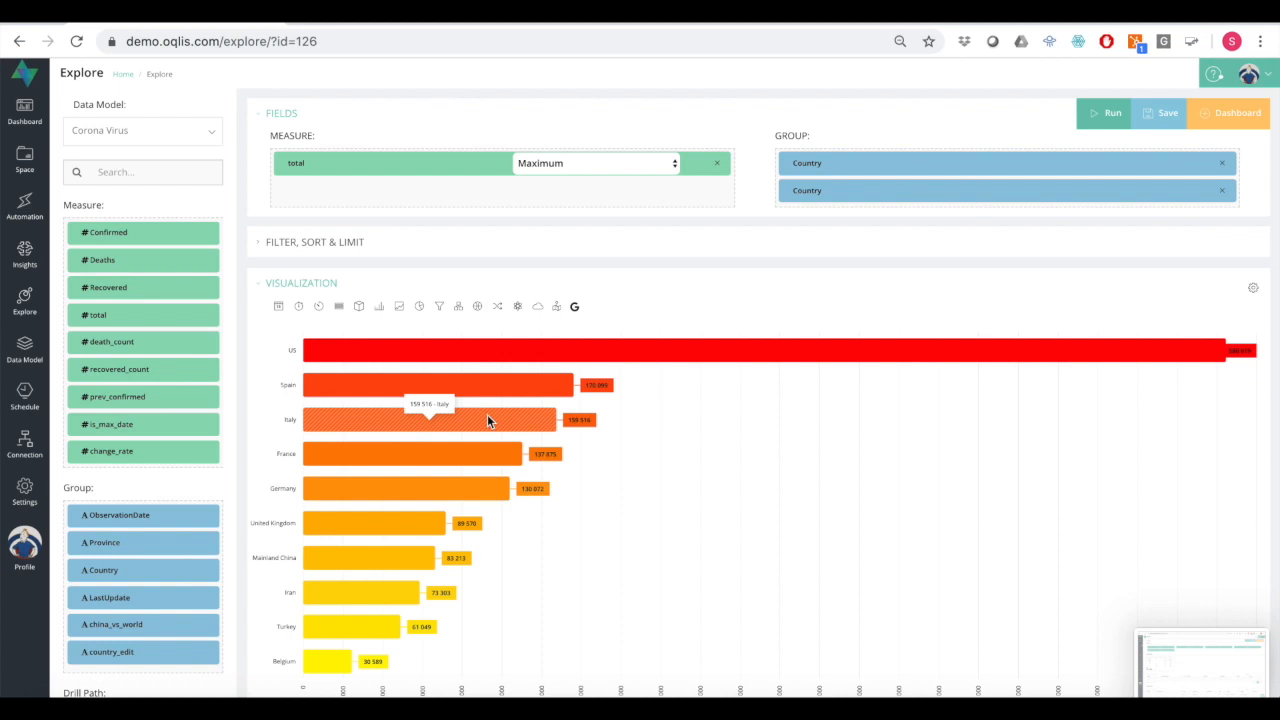
pyautogui.scroll(-2, 487, 418)
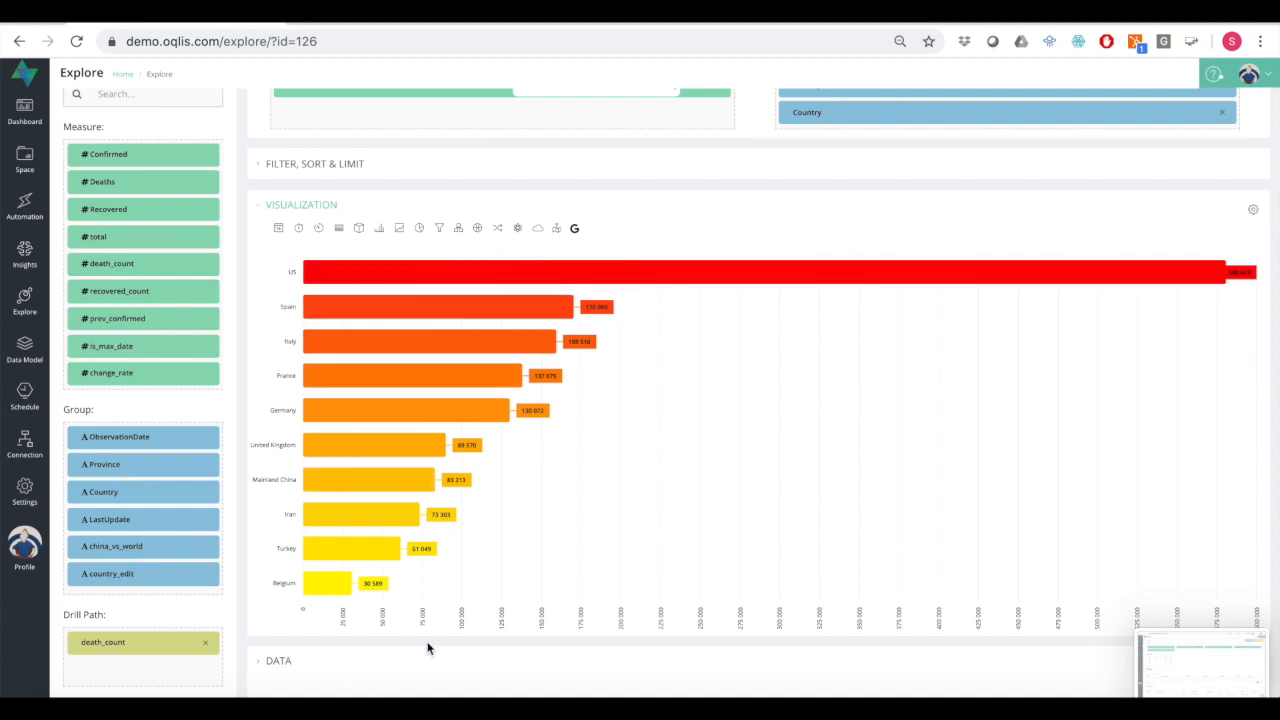
pyautogui.click(18, 41)
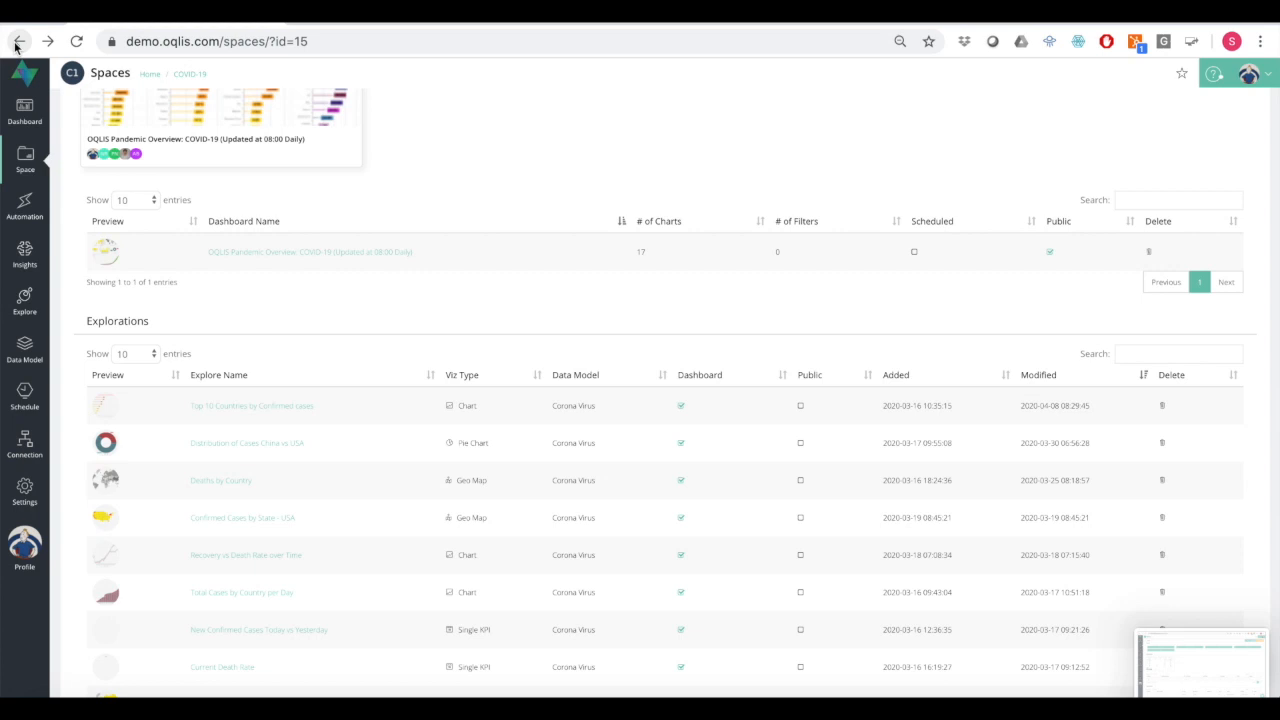
# Look over the COVID-19 space's explorations and filter them with the search text "confir".
pyautogui.scroll(-3, 411, 337)
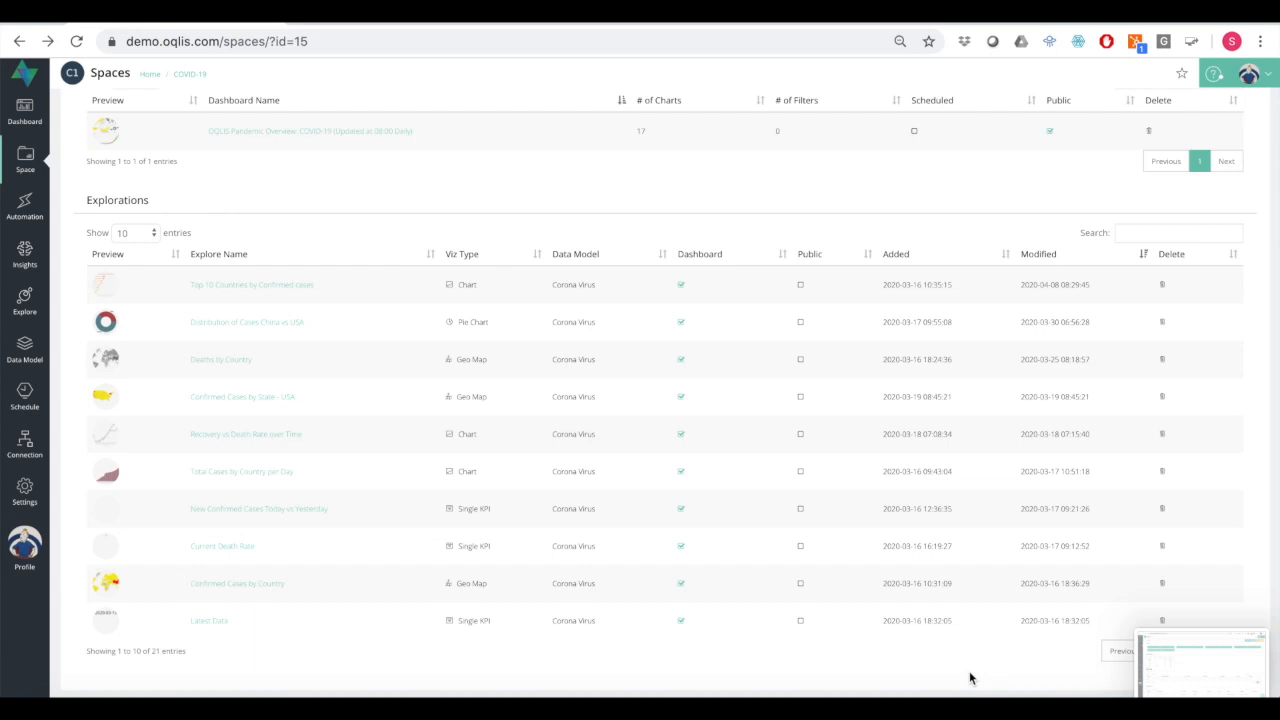
pyautogui.scroll(3, 969, 678)
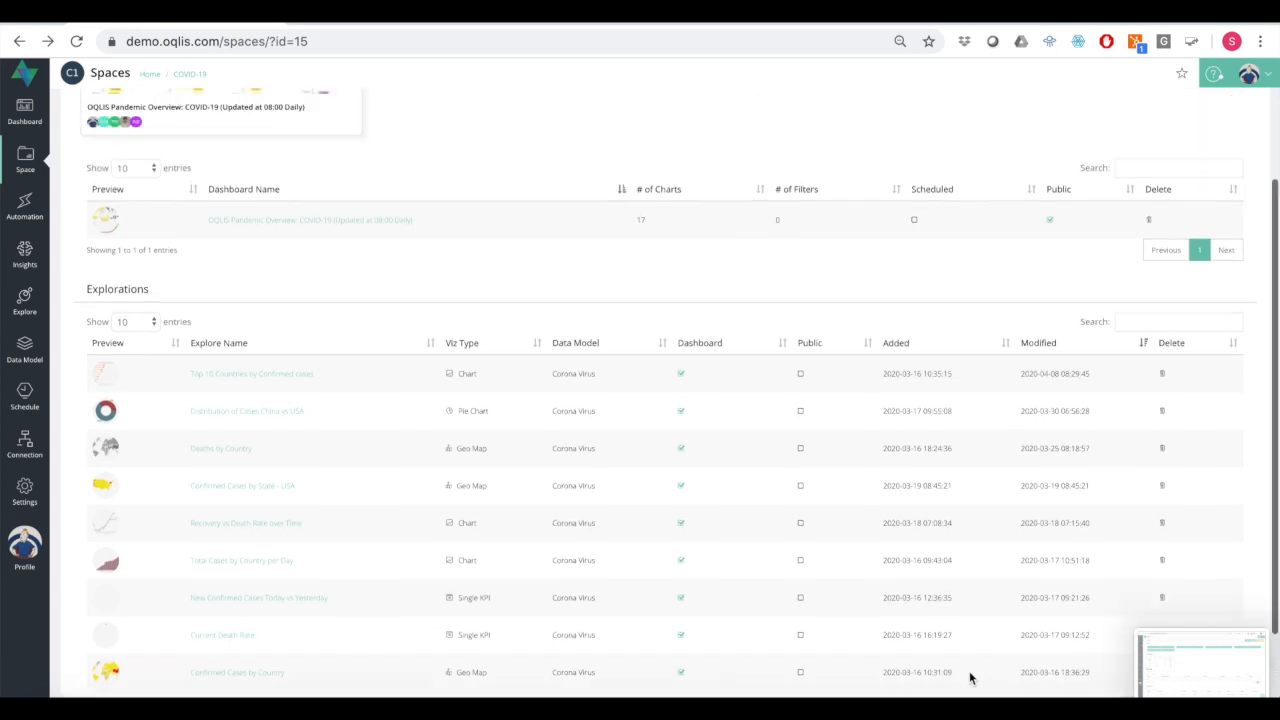
pyautogui.scroll(-1, 969, 678)
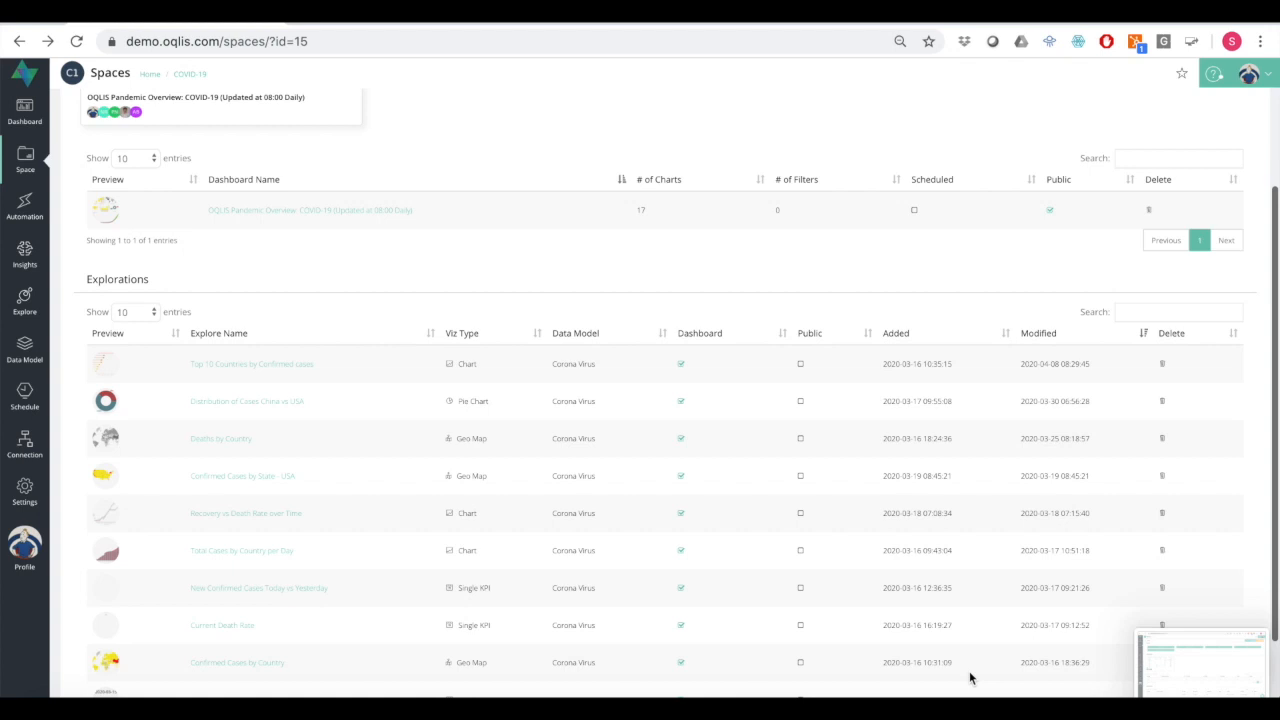
pyautogui.click(1137, 313)
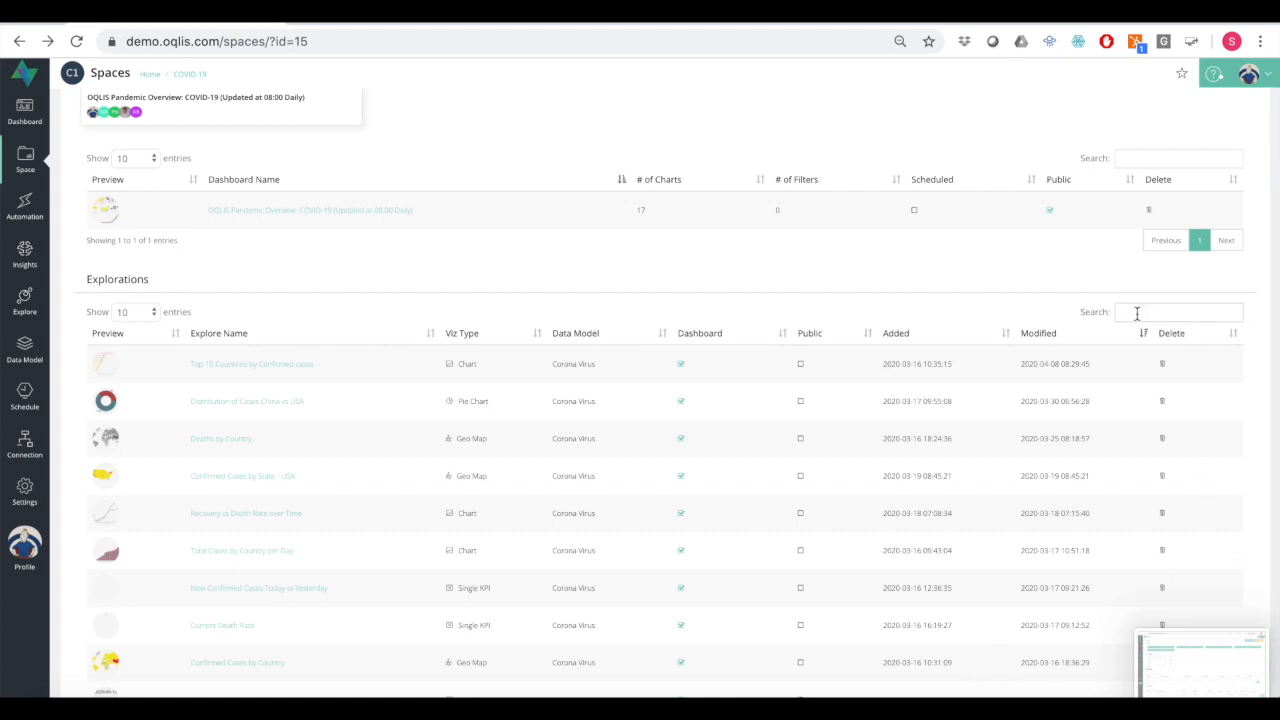
pyautogui.write('confi')
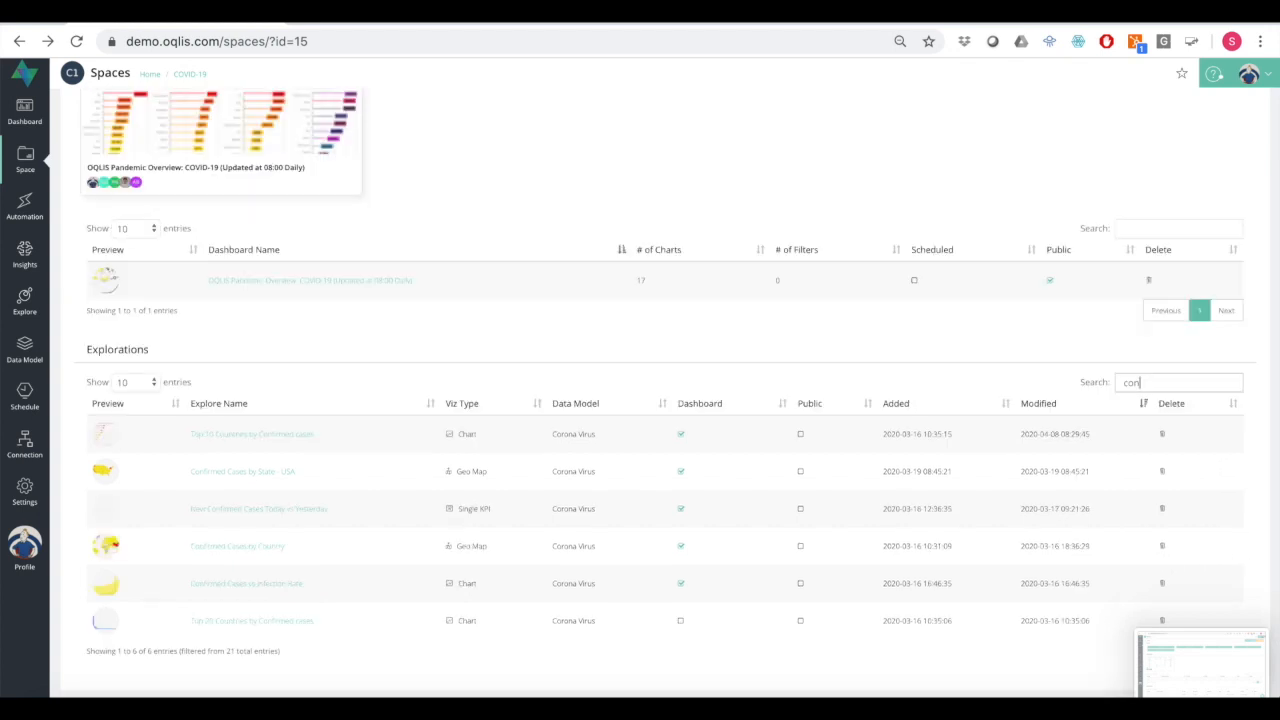
pyautogui.write('r')
pyautogui.press('super+shift+5')
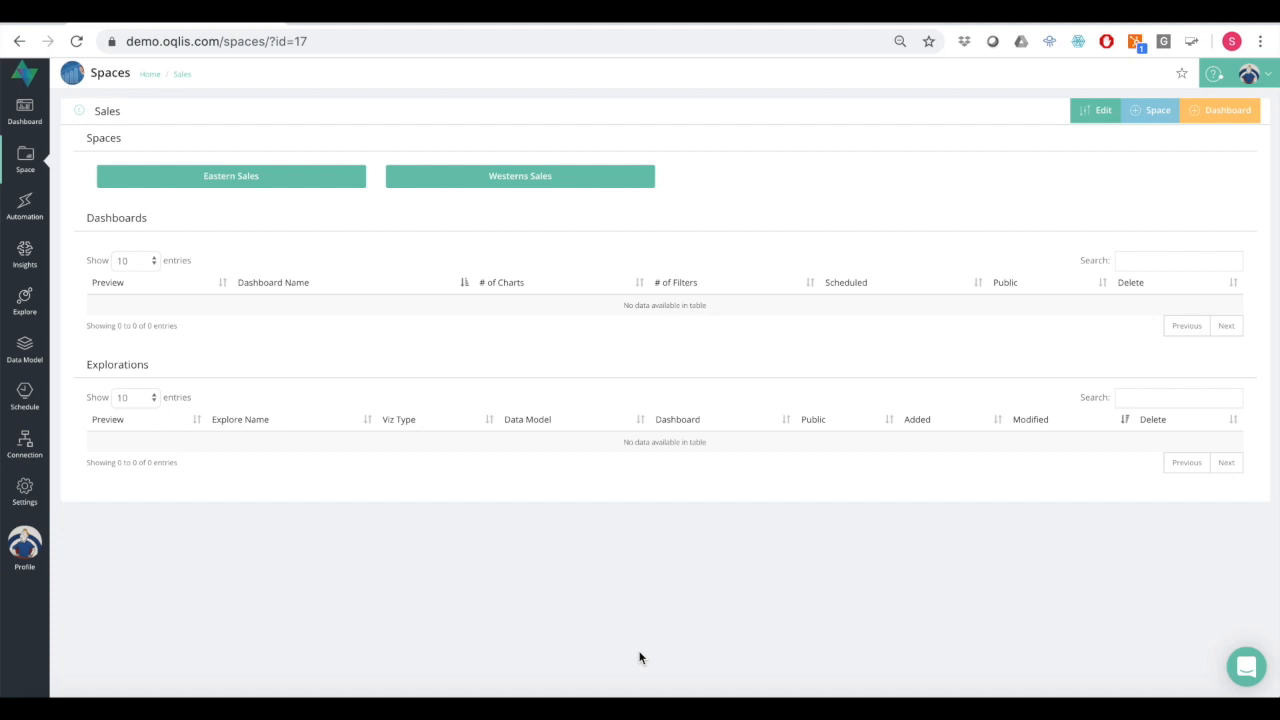
# Create a dashboard named "Monthly sales" in the Sales space and open the selection of explorations for it.
pyautogui.click(1222, 114)
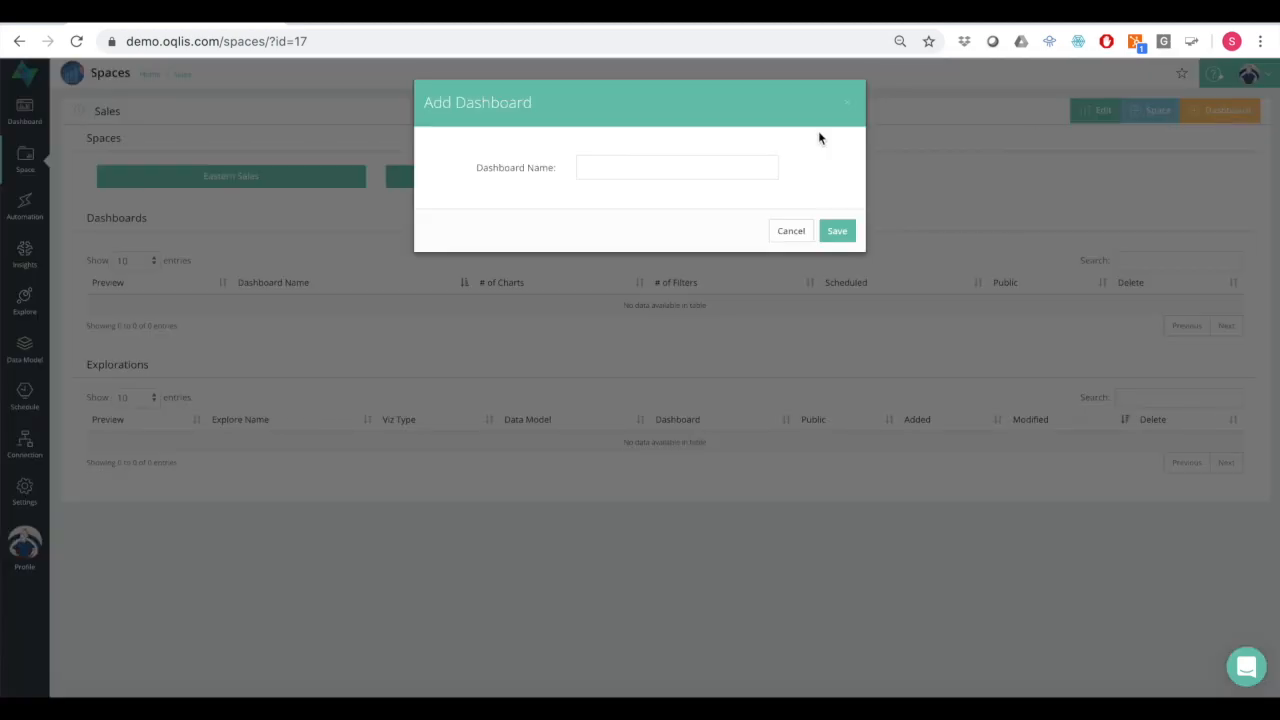
pyautogui.click(622, 167)
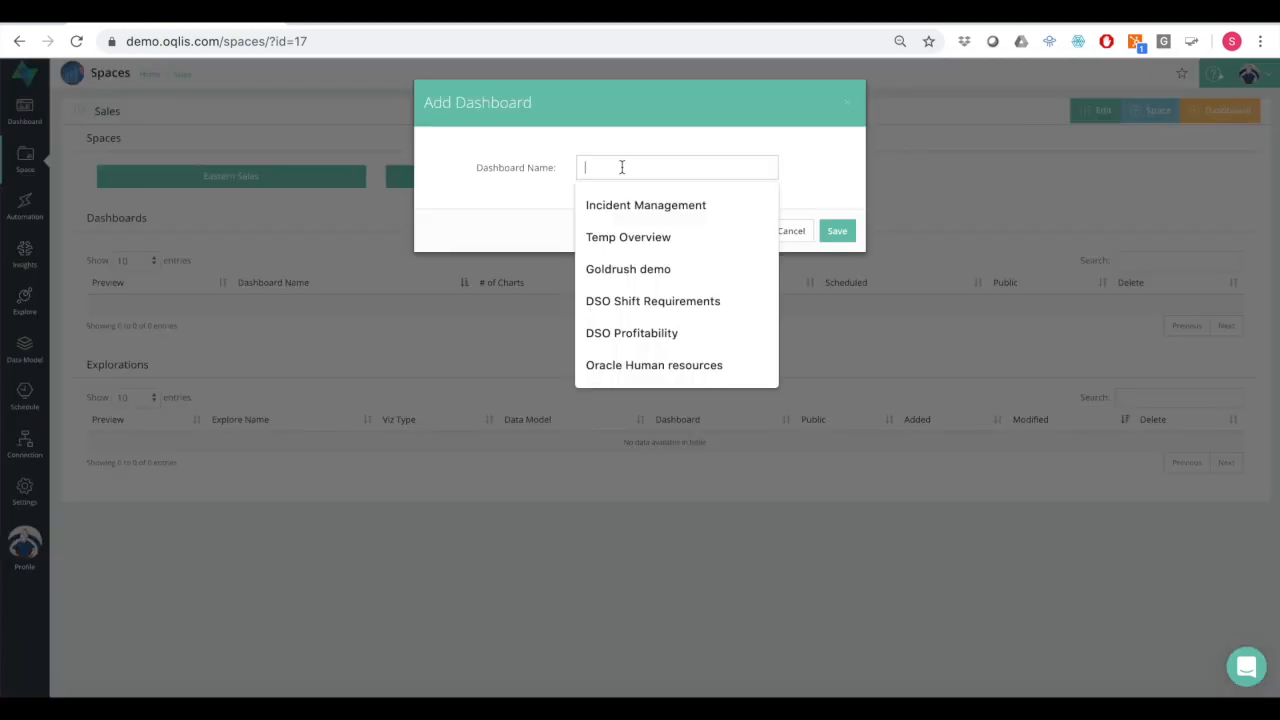
pyautogui.write('Monthly sales')
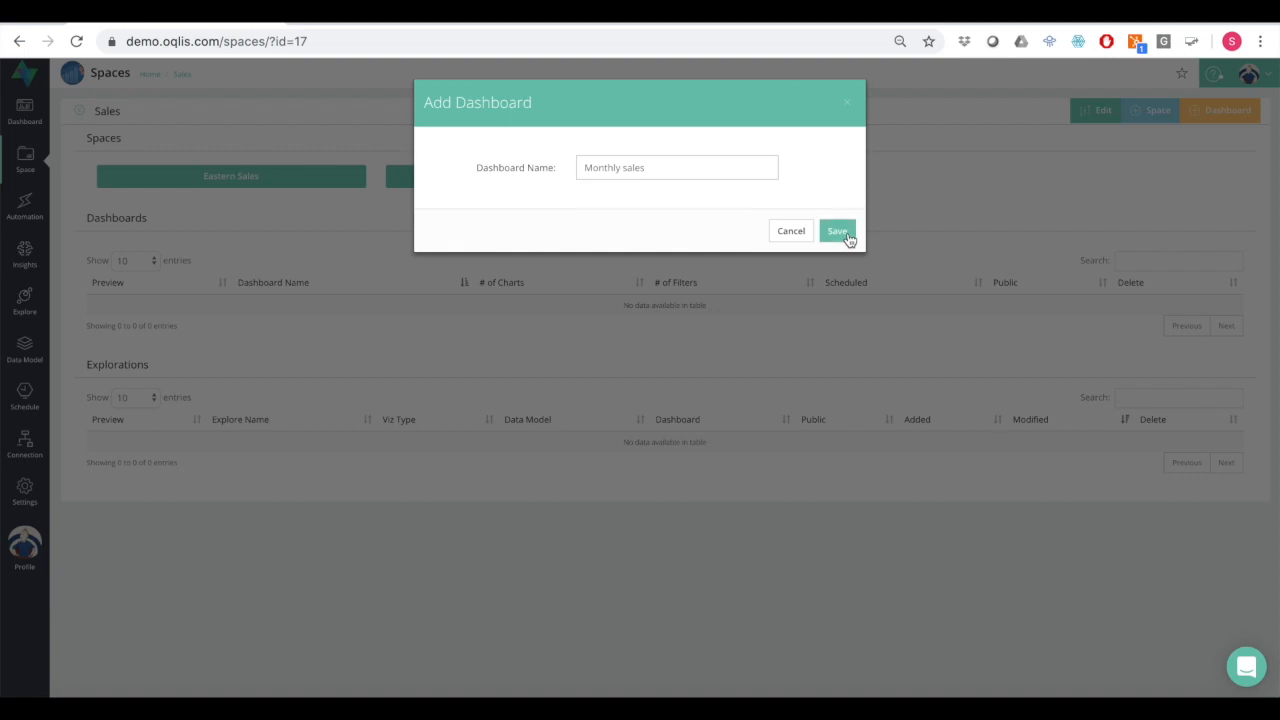
pyautogui.click(848, 237)
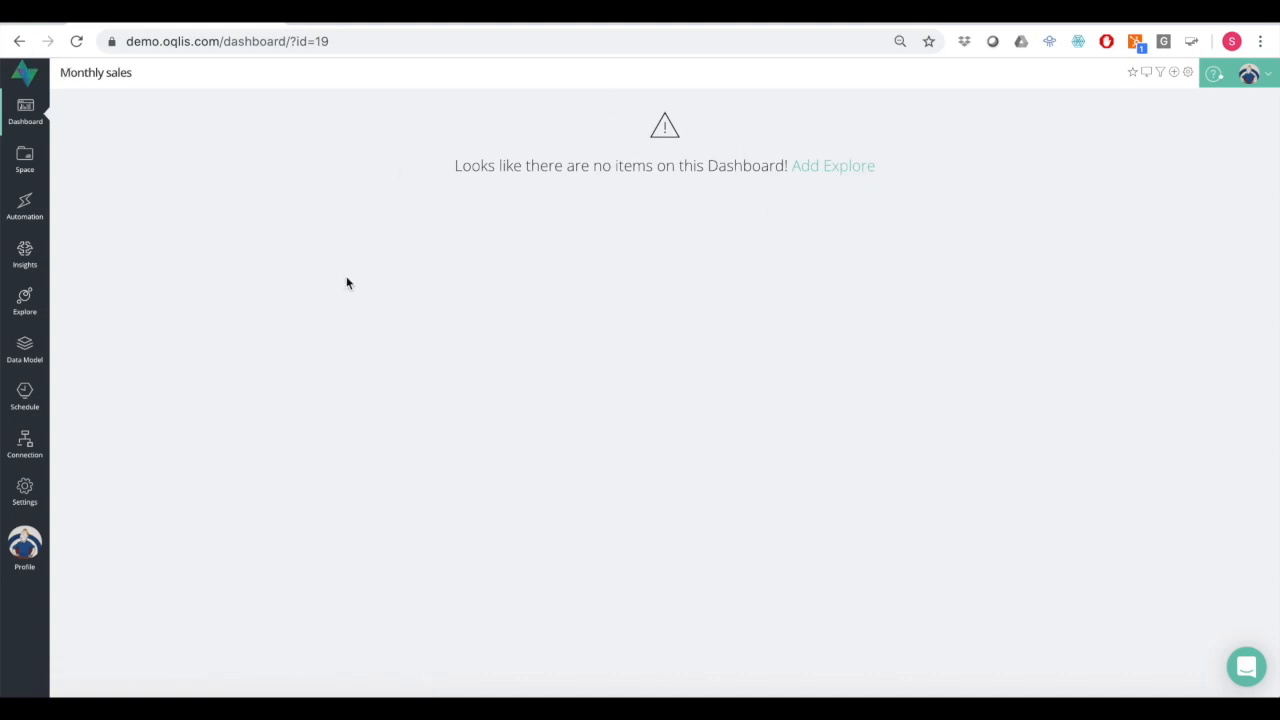
pyautogui.click(827, 168)
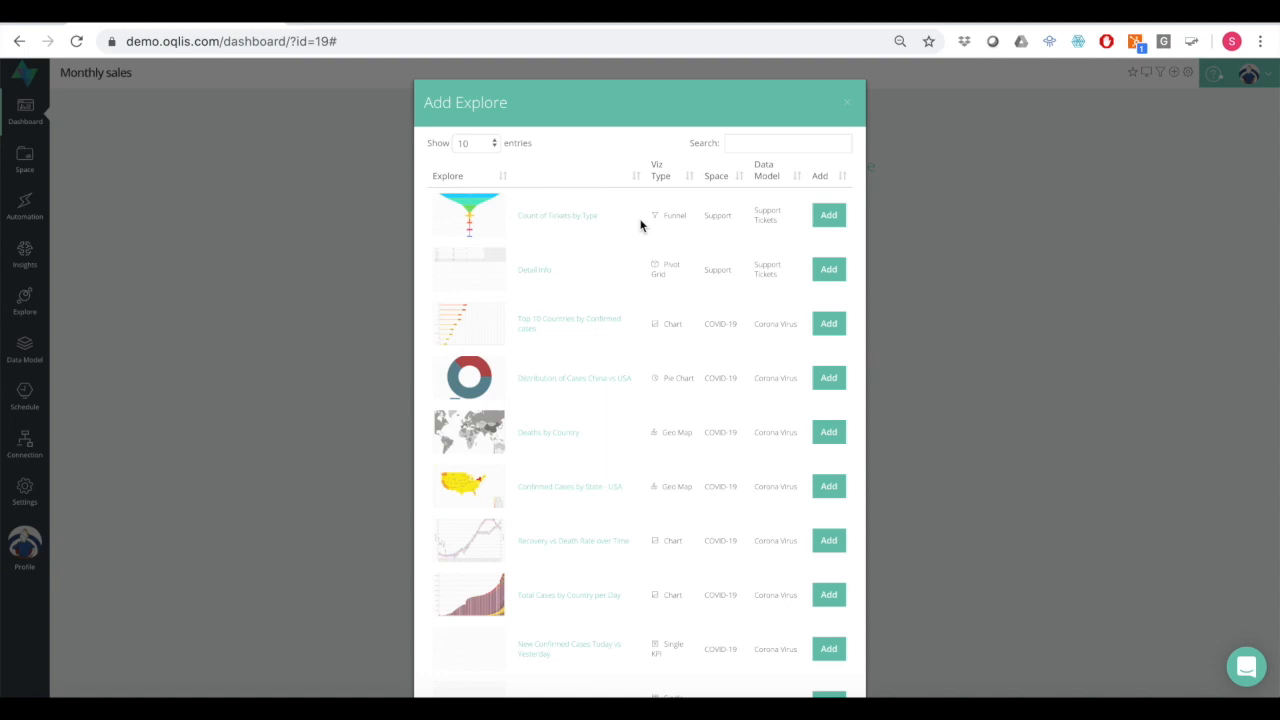
# Add the "Count of Tickets by Type" funnel exploration to the Monthly sales dashboard and enlarge its tile to nearly the full page height.
pyautogui.click(826, 219)
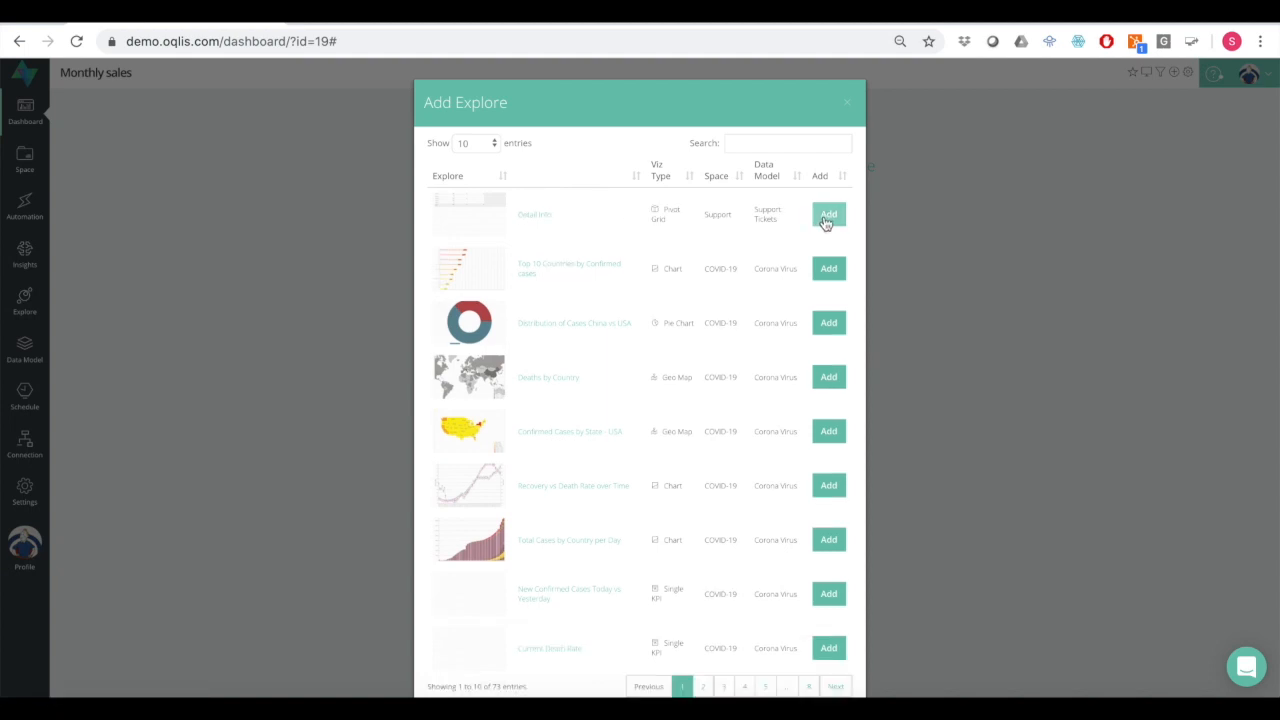
pyautogui.click(846, 106)
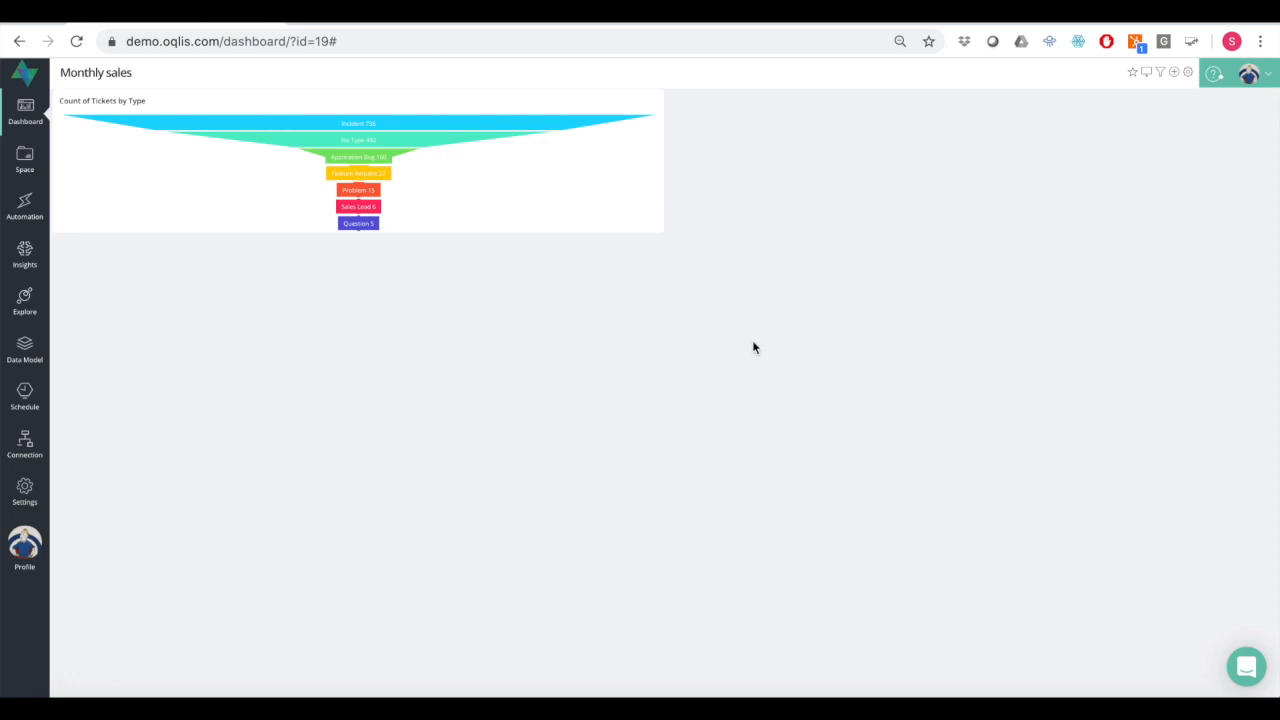
pyautogui.moveTo(660, 229); pyautogui.dragTo(684, 614)
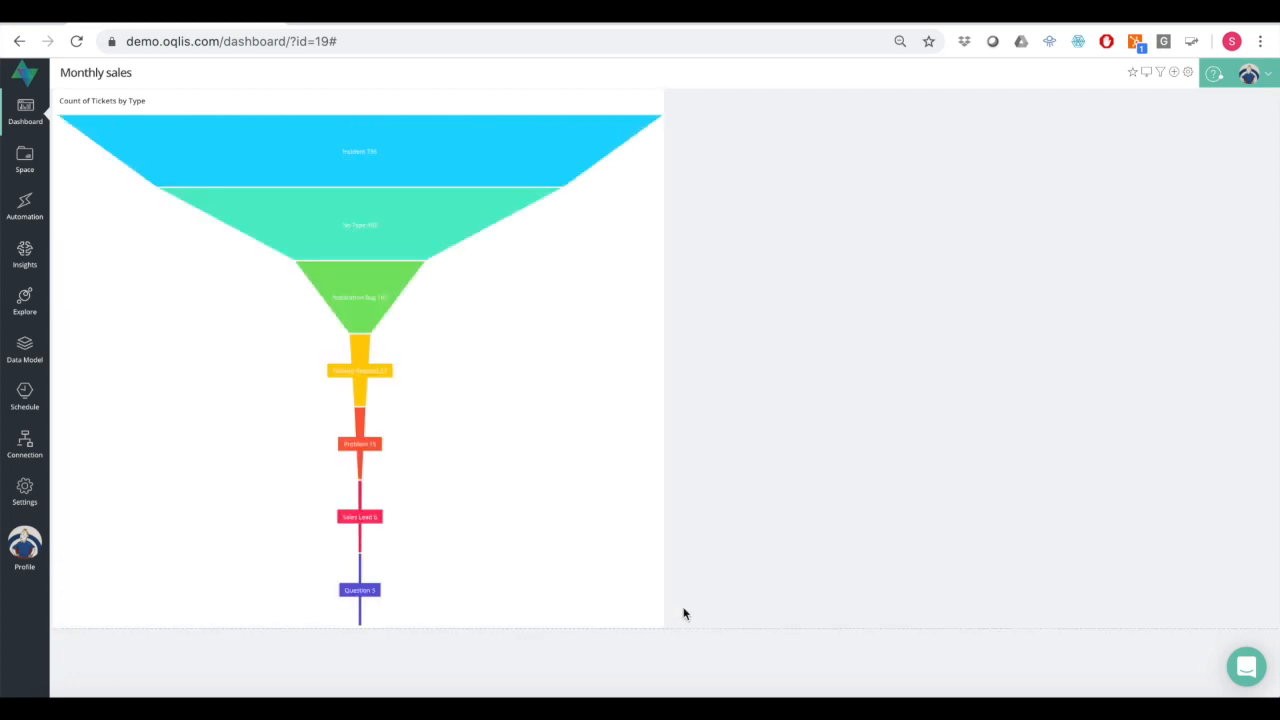
# Return to the Sales space, reopen its Monthly sales dashboard, and view the explorations available to add without adding one.
pyautogui.moveTo(29, 163)
pyautogui.click(95, 204)
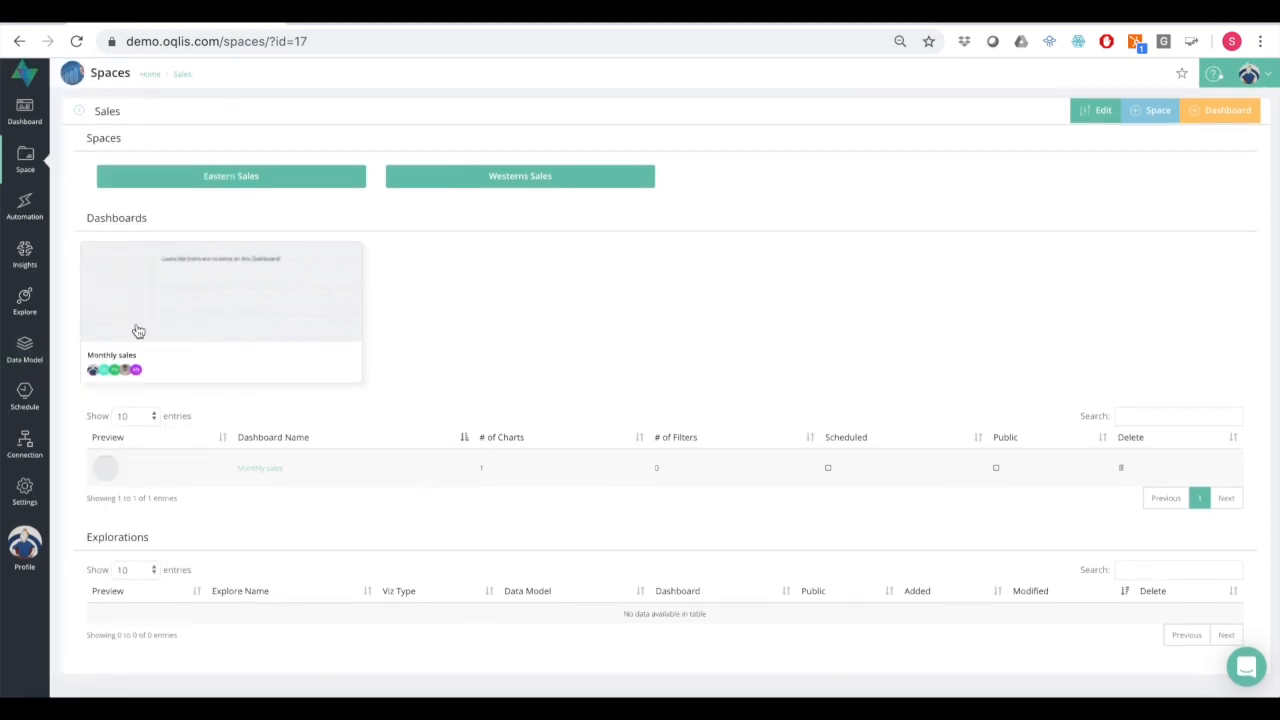
pyautogui.click(175, 330)
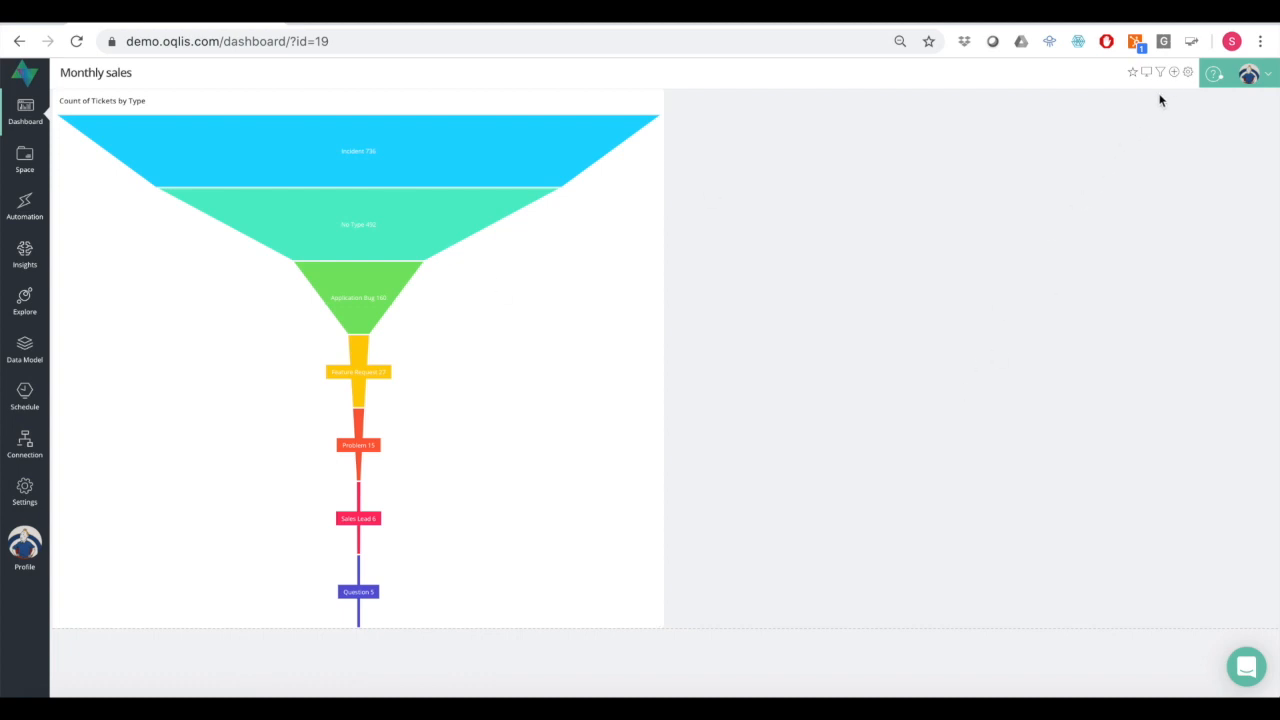
pyautogui.click(1175, 73)
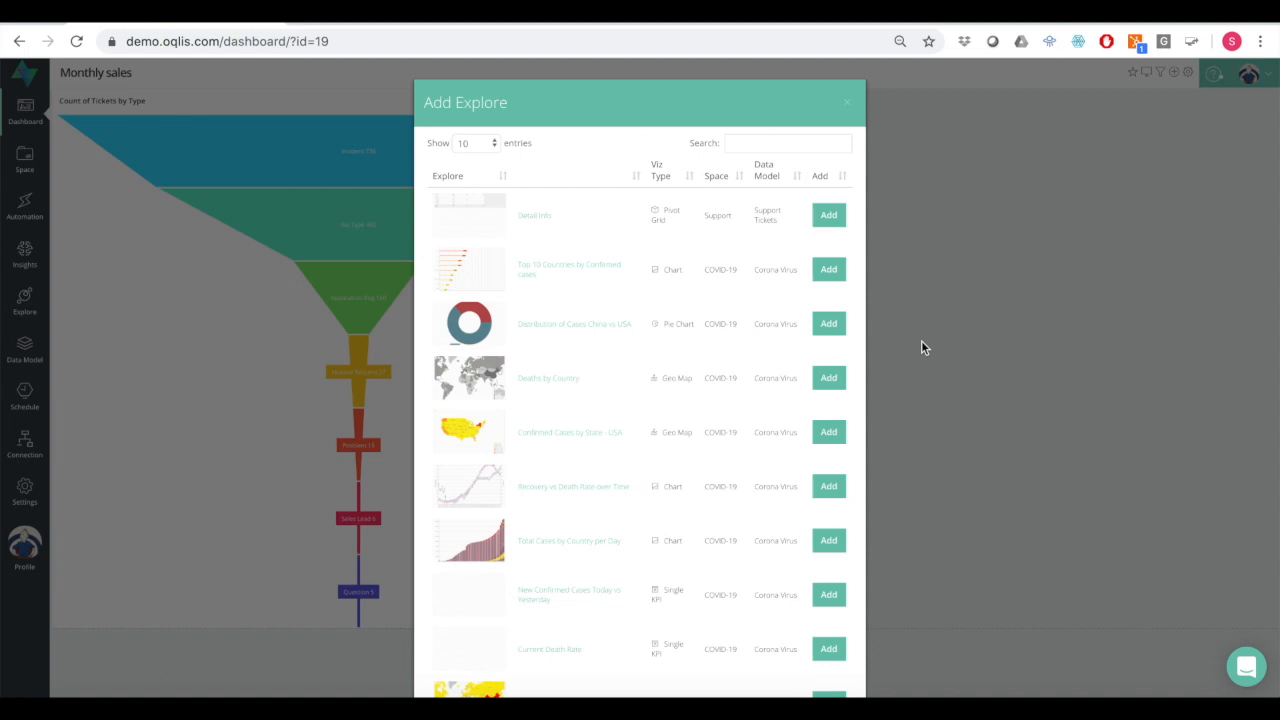
pyautogui.click(846, 110)
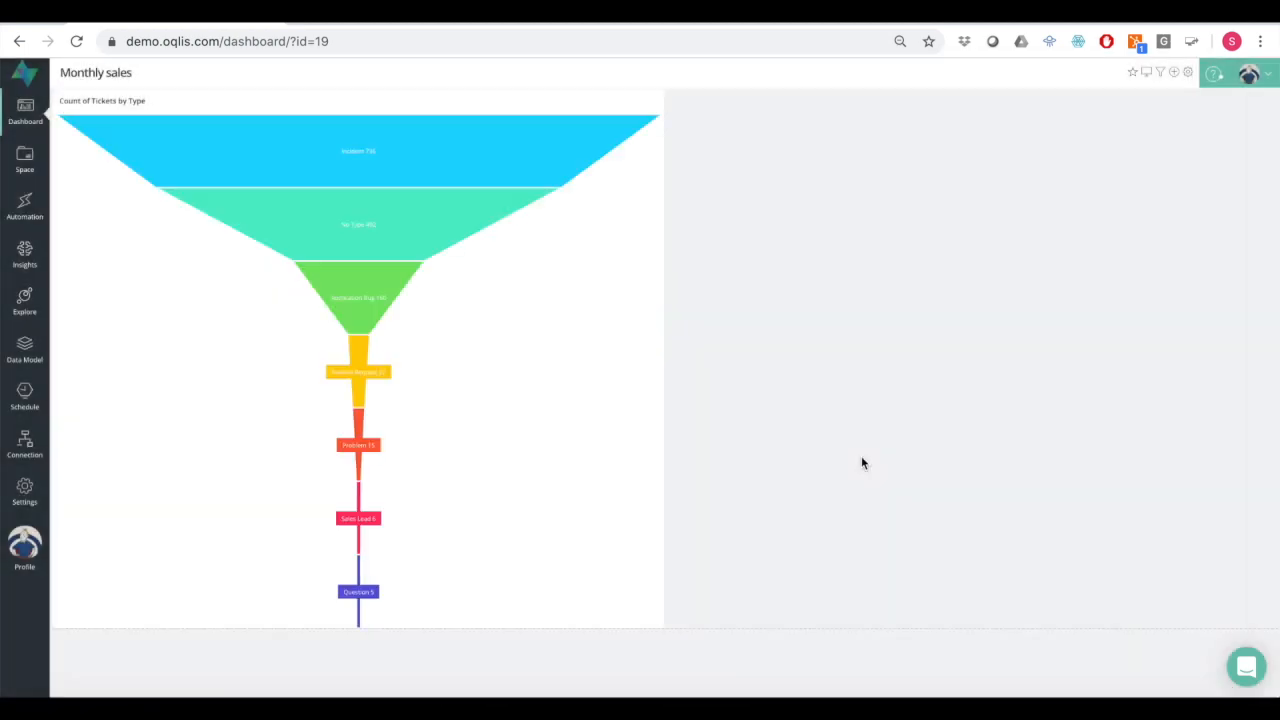